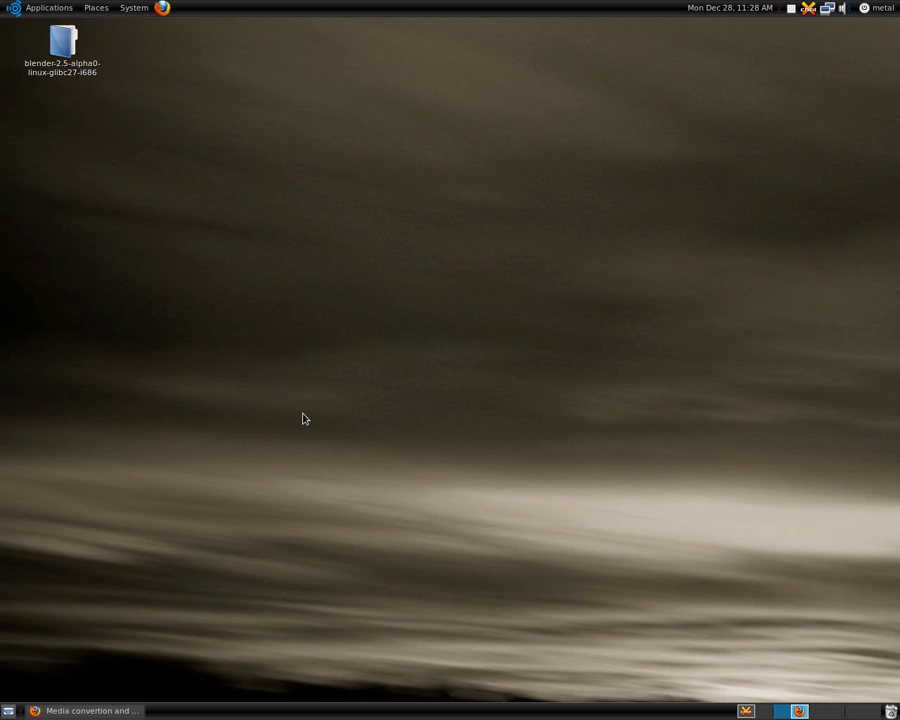
Step: Open the home folder maximized and connect to ssh://192.168.1.4
{"action": "left_click", "coordinate": [96, 8]}
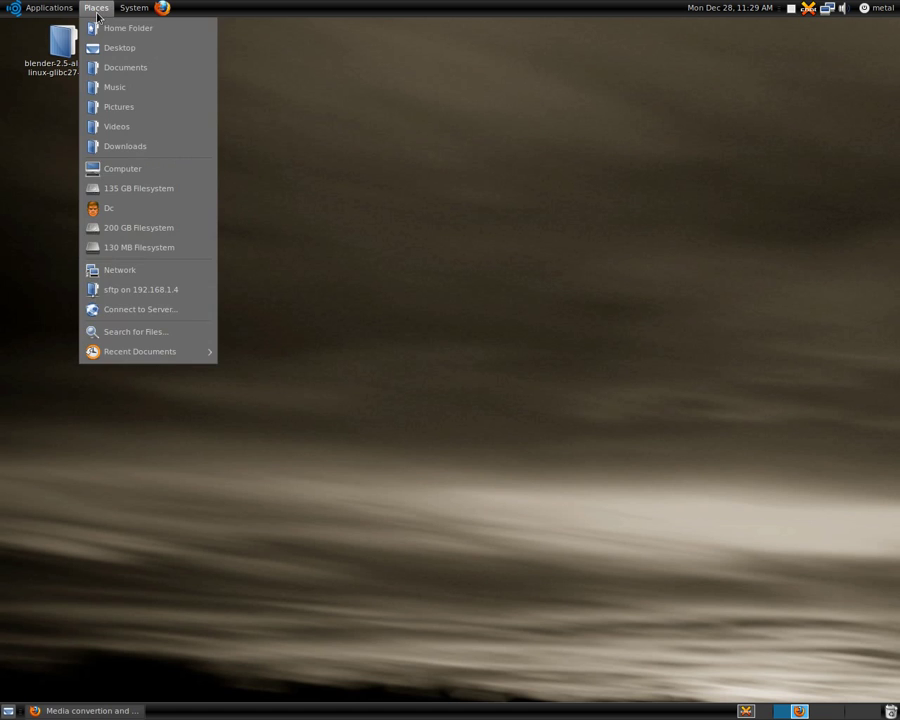
{"action": "left_click", "coordinate": [108, 28]}
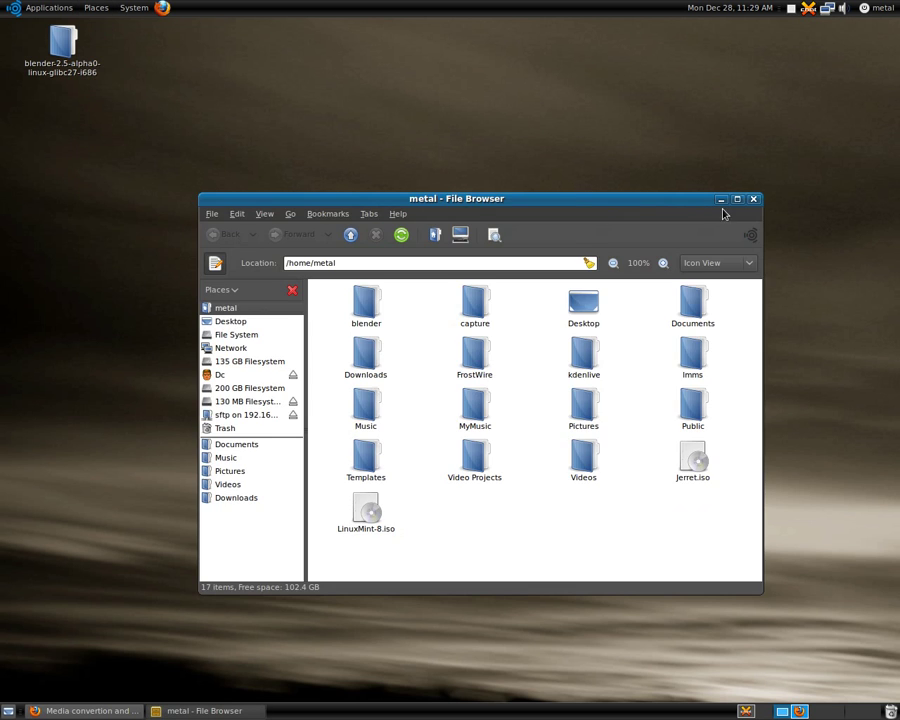
{"action": "left_click", "coordinate": [737, 196]}
{"action": "triple_click", "coordinate": [230, 90]}
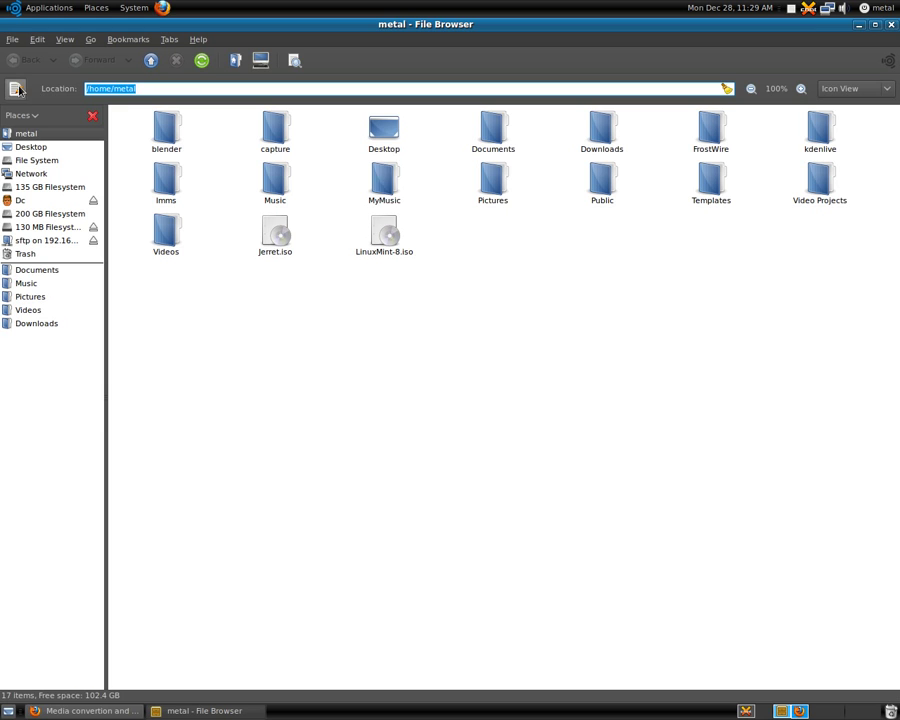
{"action": "type", "text": "ssh"}
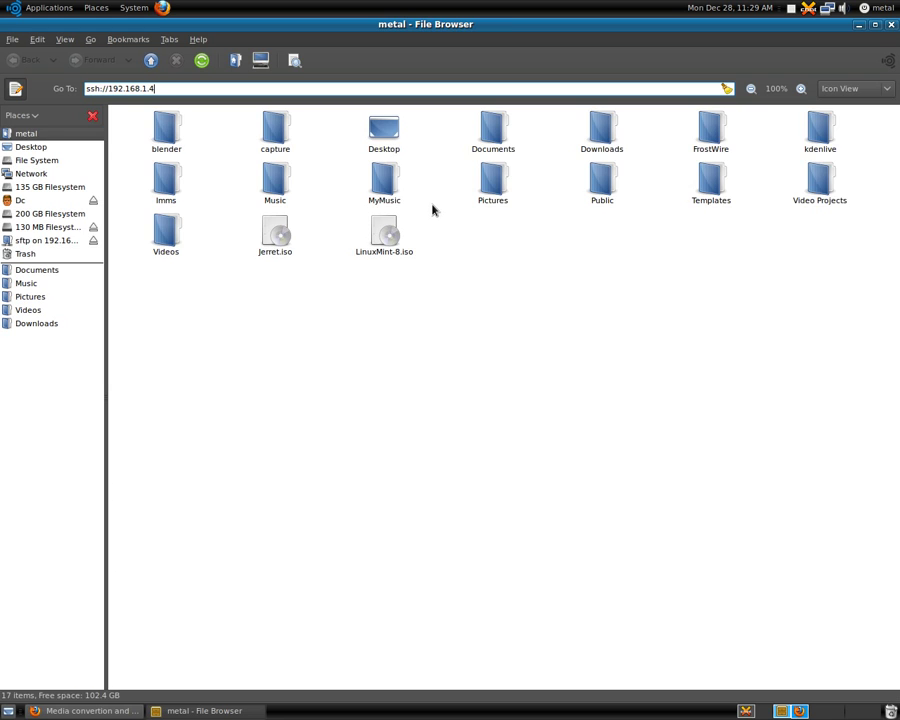
{"action": "type", "text": "://192.168.1.4"}
{"action": "key", "text": "Return"}
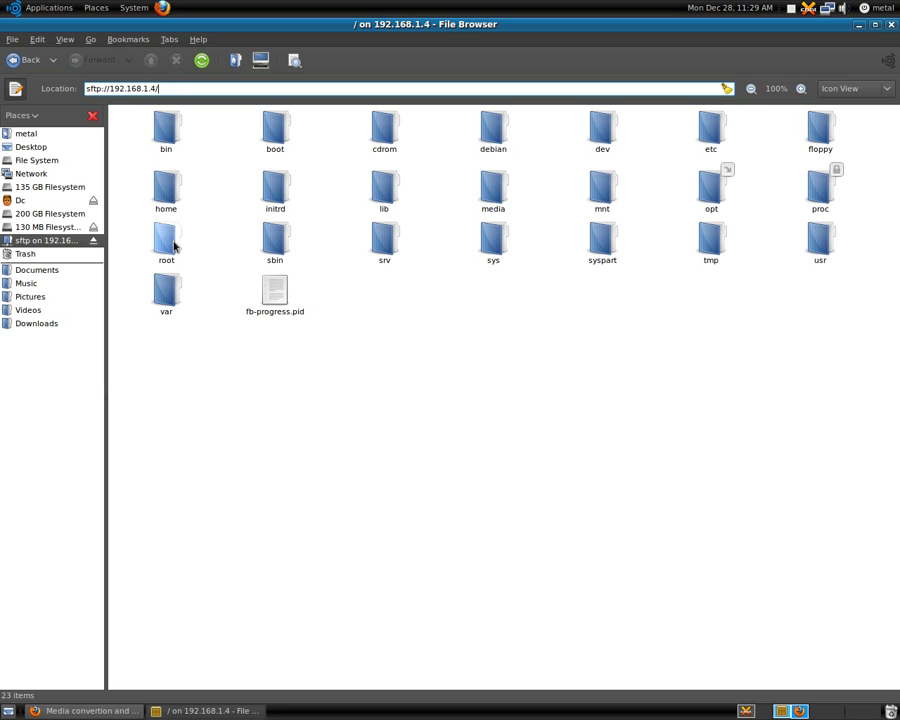
Step: Copy 20091228_006.mp4 from home/user/MyDocs/DCIM and return to the local home folder
{"action": "double_click", "coordinate": [165, 191]}
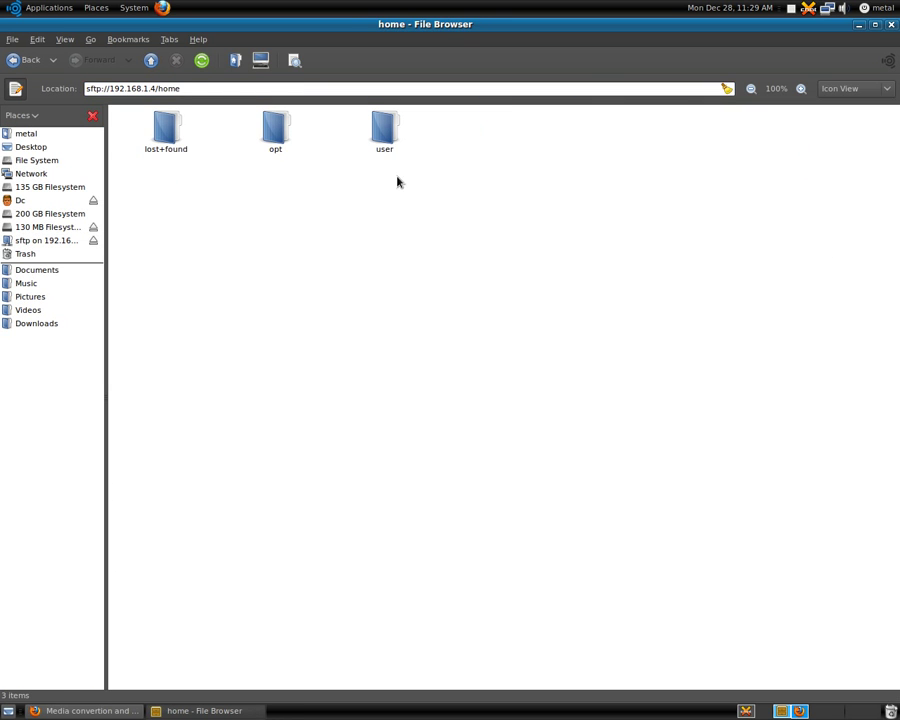
{"action": "double_click", "coordinate": [385, 134]}
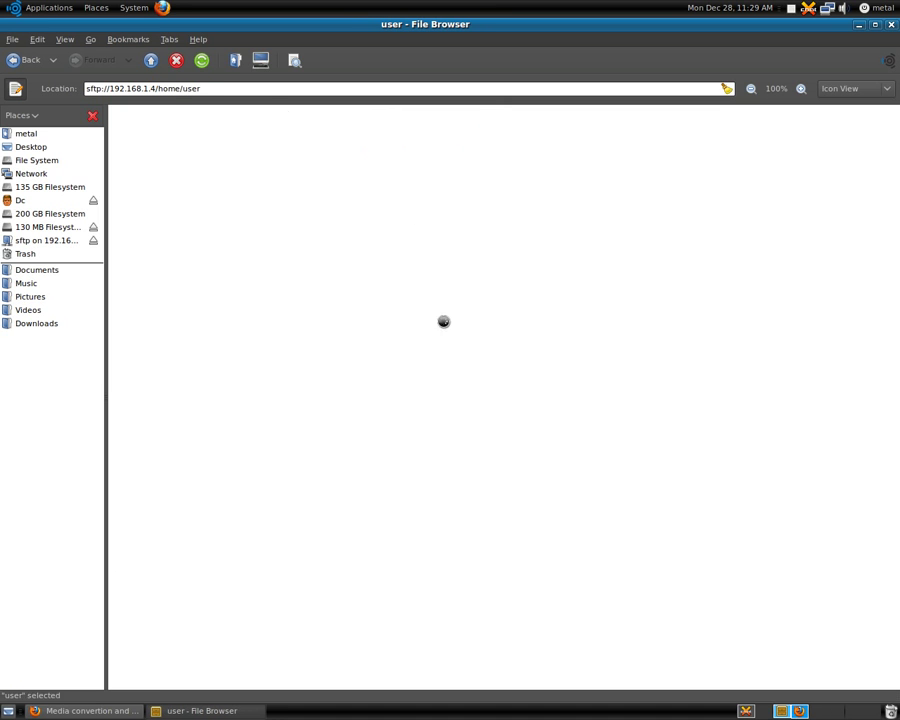
{"action": "double_click", "coordinate": [270, 118]}
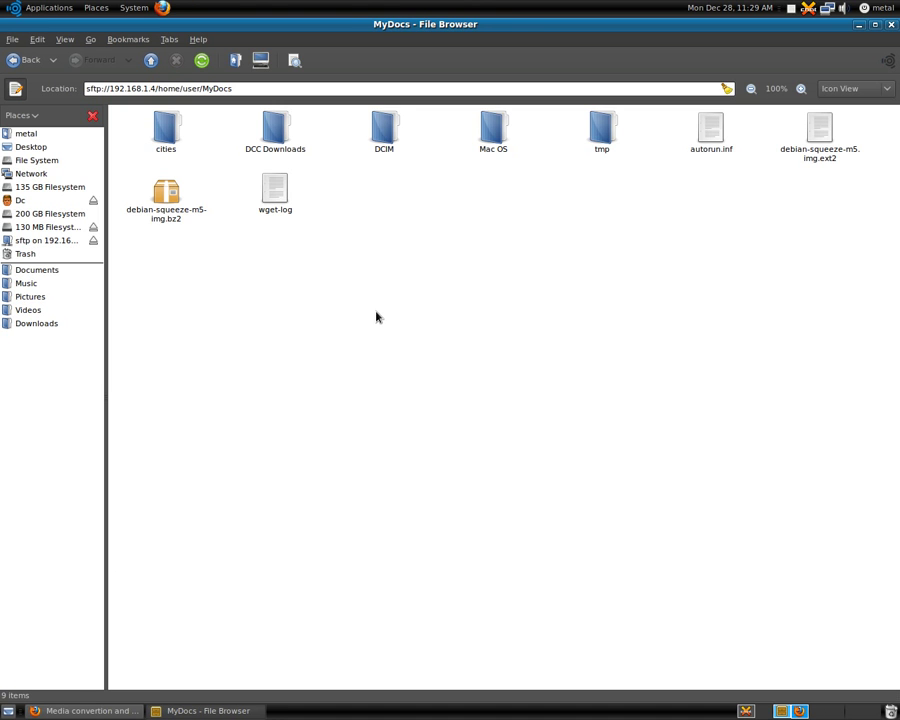
{"action": "double_click", "coordinate": [385, 128]}
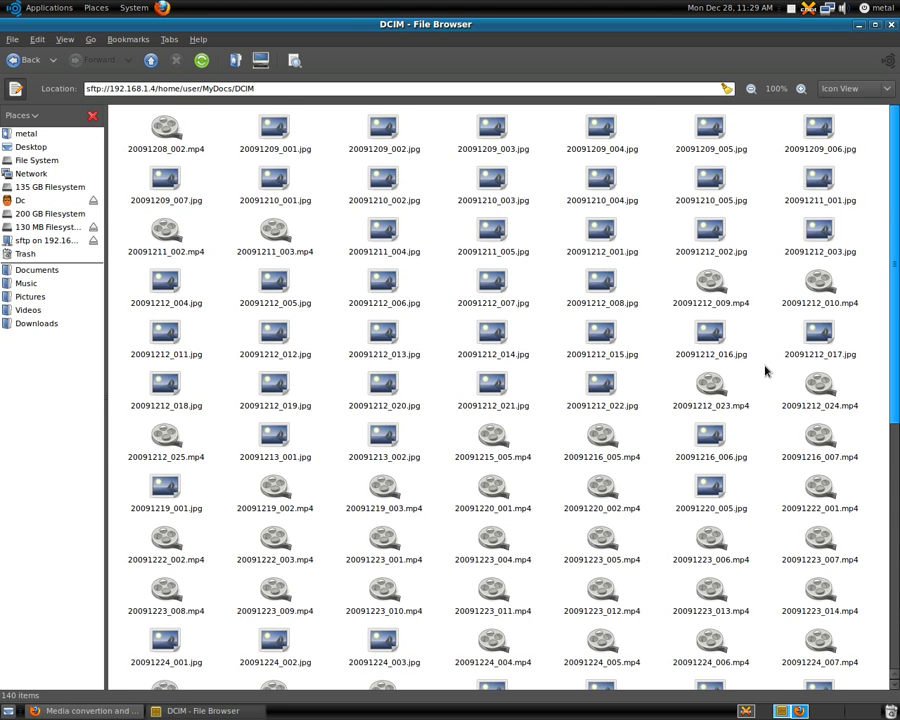
{"action": "scroll", "coordinate": [764, 366], "scroll_direction": "down", "scroll_amount": 5}
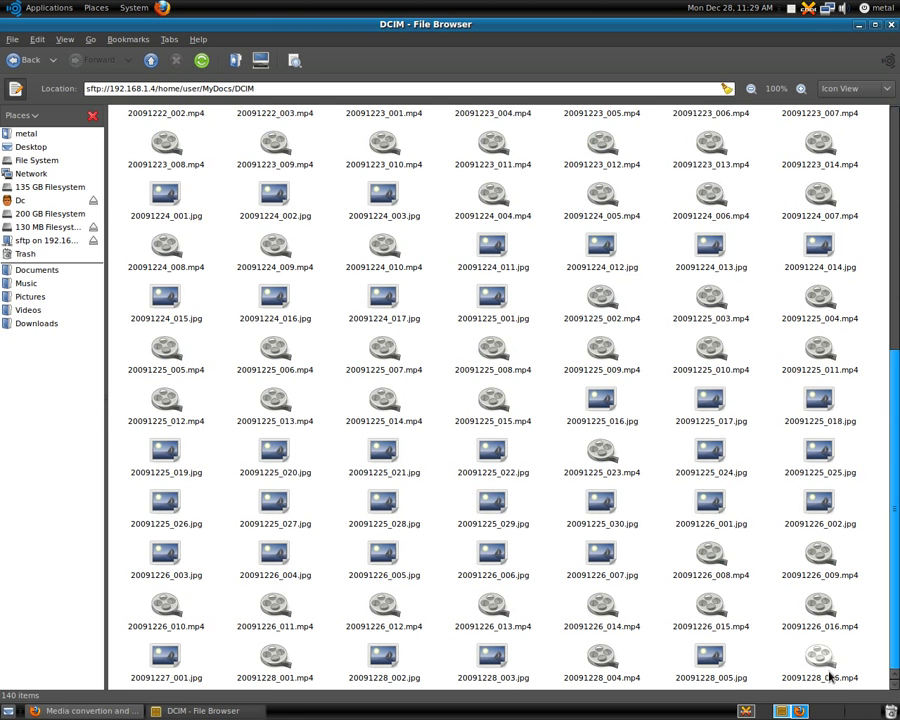
{"action": "left_click_drag", "start_coordinate": [865, 658], "coordinate": [800, 670]}
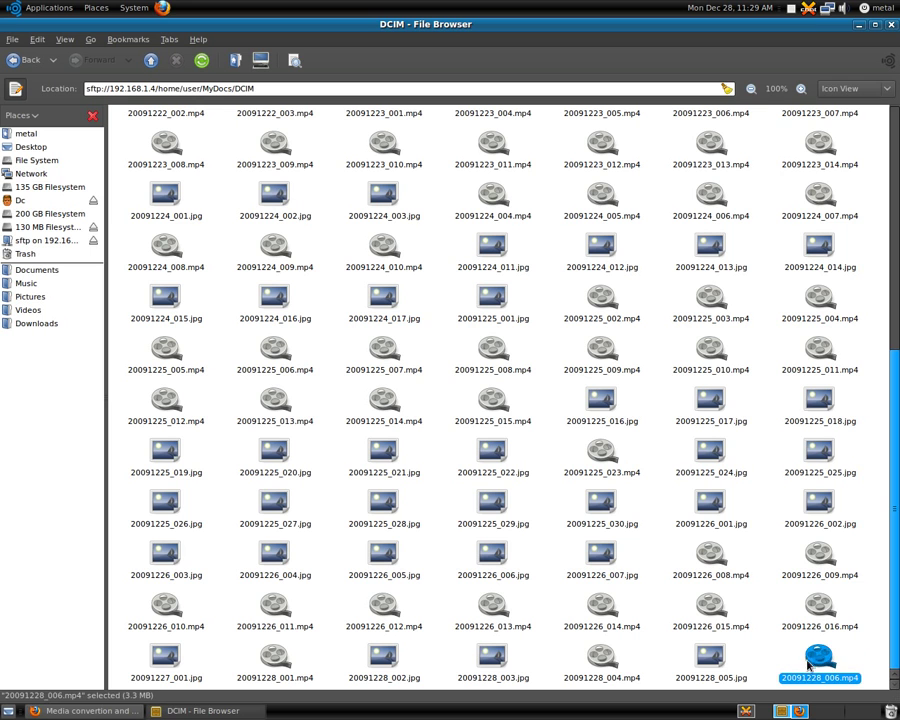
{"action": "key", "text": "ctrl+c"}
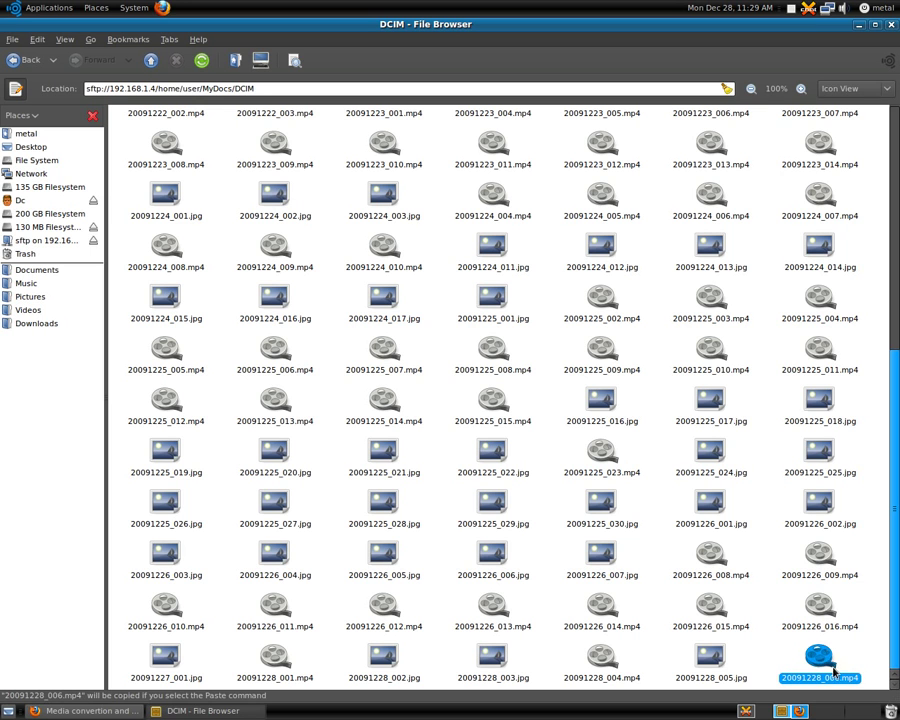
{"action": "left_click", "coordinate": [152, 60]}
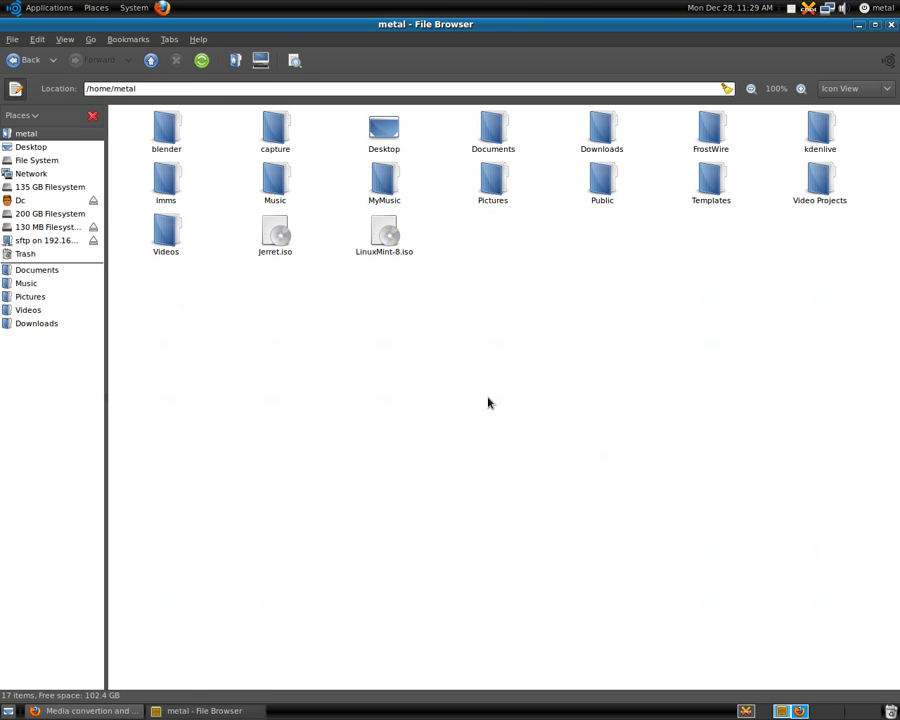
Step: Paste 20091228_006.mp4 into /home/metal, then close Totem after previewing it
{"action": "key", "text": "ctrl+v"}
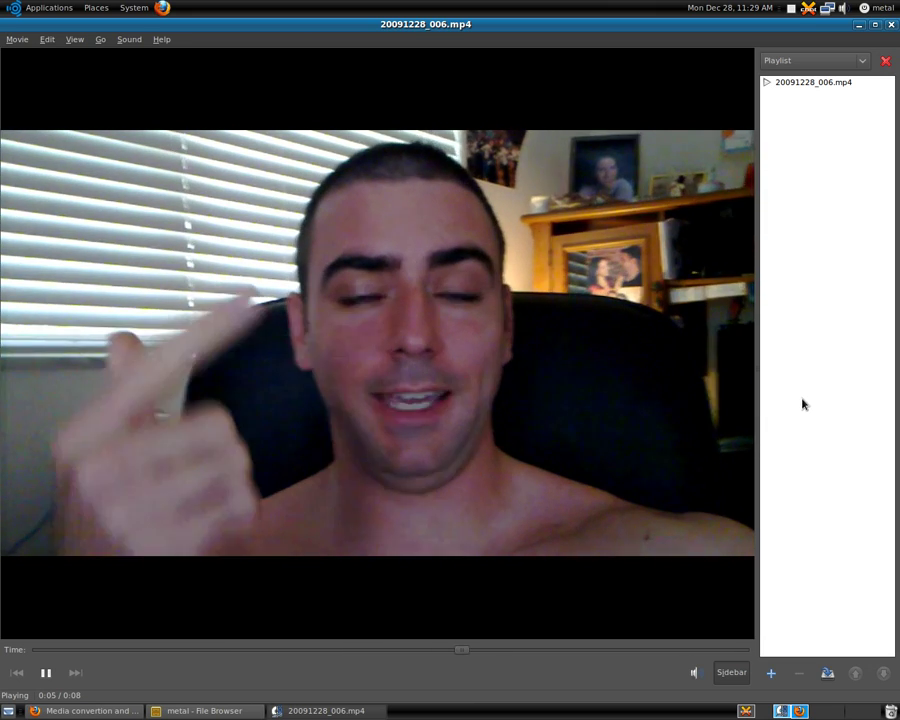
{"action": "left_click", "coordinate": [893, 25]}
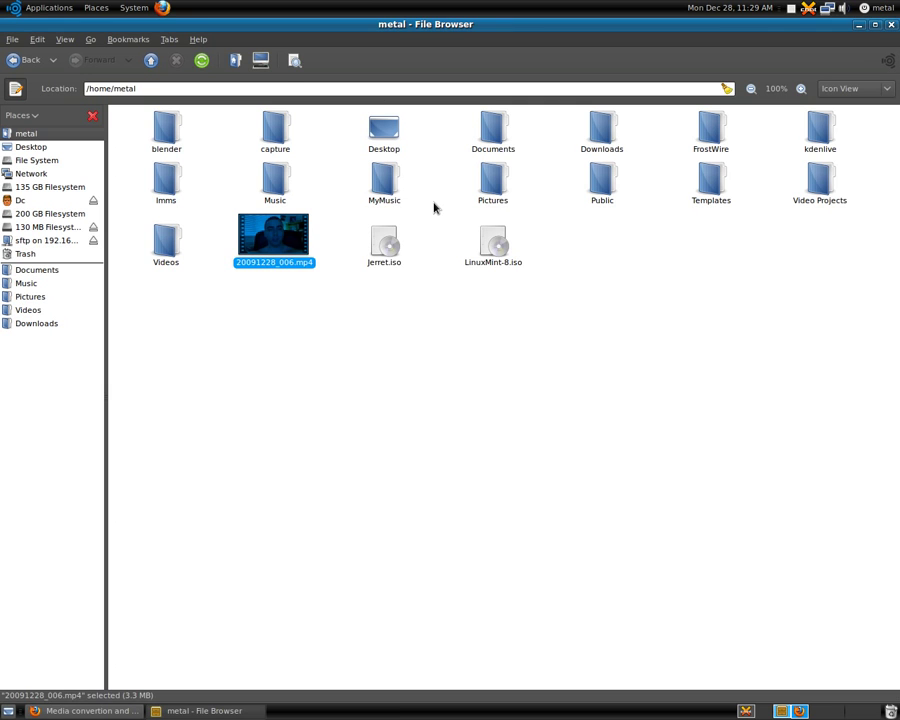
Step: Launch Kdenlive and add 20091228_006.mp4 to the project as a clip
{"action": "key", "text": "super+space"}
{"action": "type", "text": "k"}
{"action": "key", "text": "Return"}
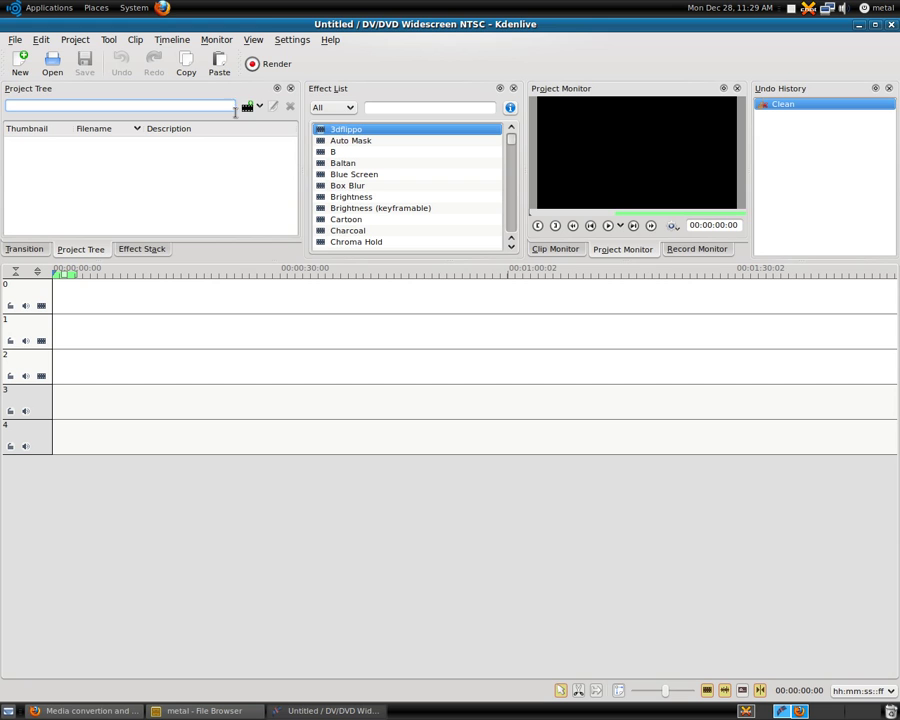
{"action": "left_click", "coordinate": [259, 106]}
{"action": "left_click", "coordinate": [262, 126]}
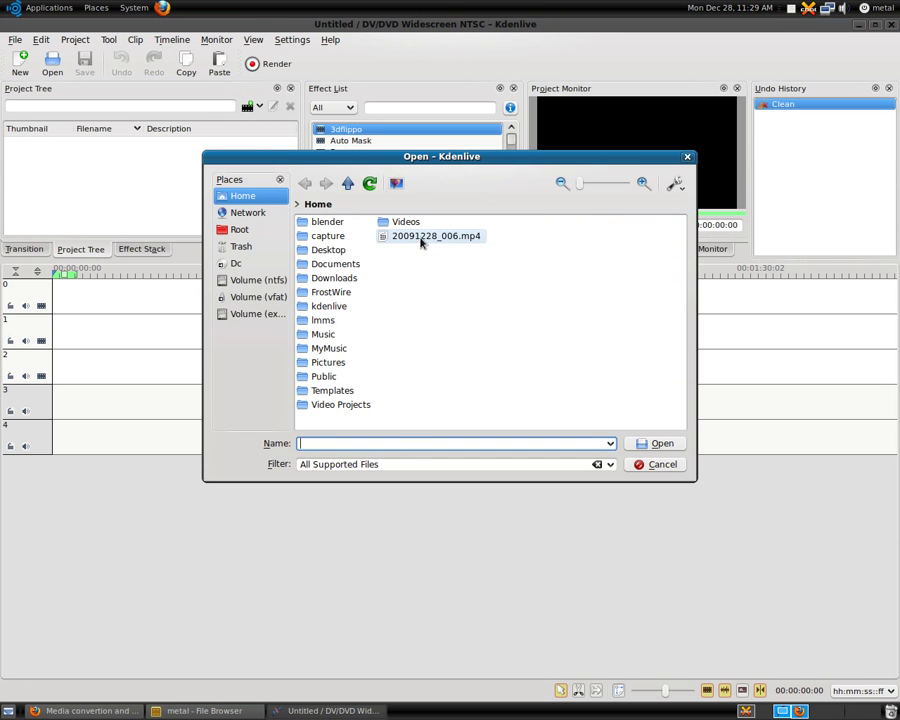
{"action": "double_click", "coordinate": [421, 237]}
Step: Place the clip on track 0, play and pause it, then close Kdenlive
{"action": "left_click_drag", "start_coordinate": [98, 154], "coordinate": [83, 292]}
{"action": "left_click", "coordinate": [150, 272]}
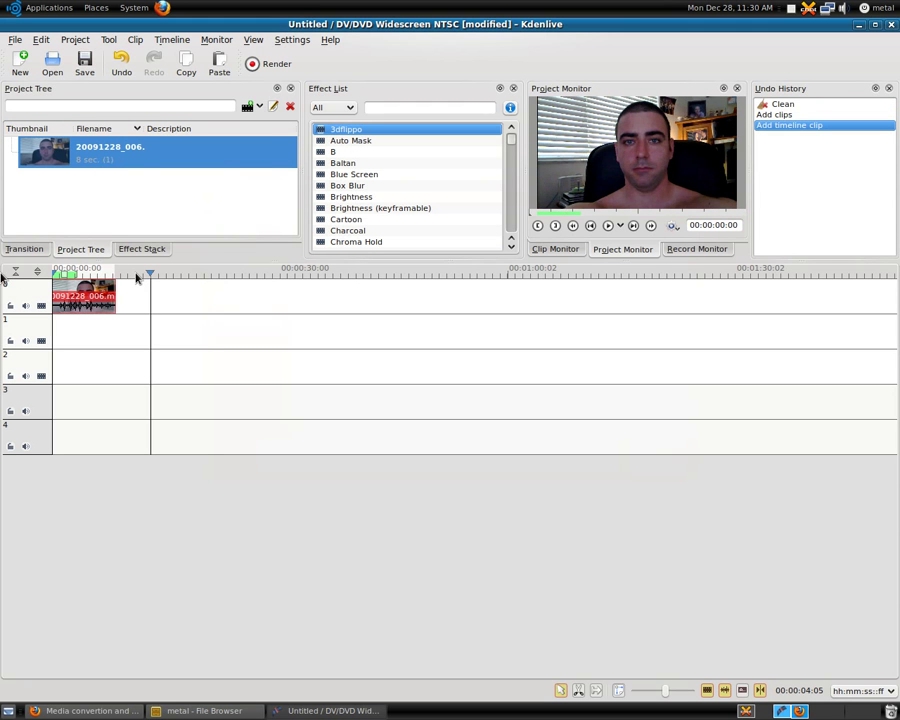
{"action": "left_click", "coordinate": [607, 226]}
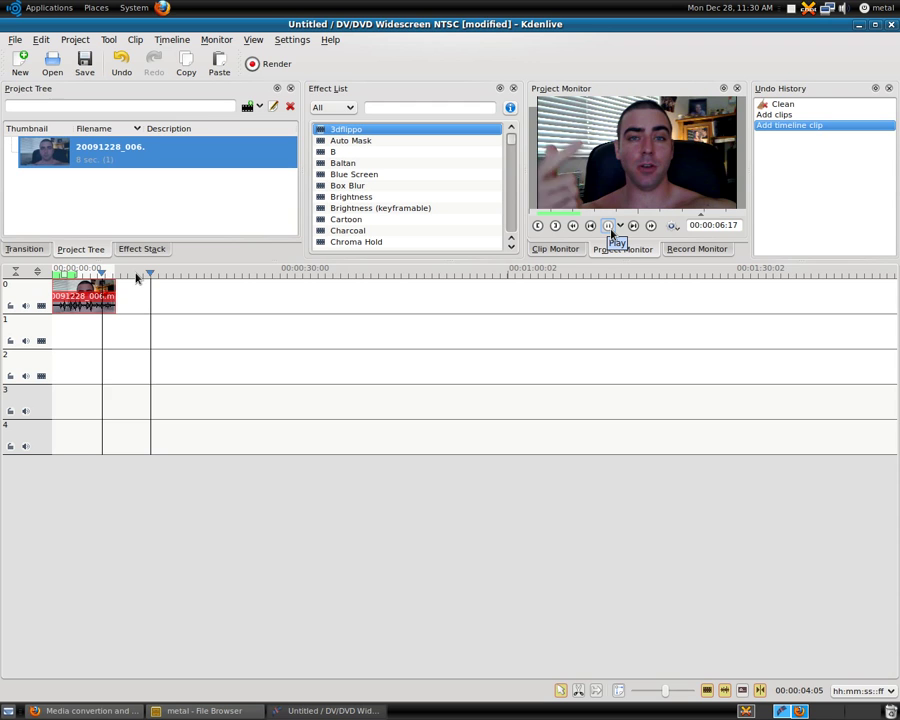
{"action": "left_click", "coordinate": [610, 230]}
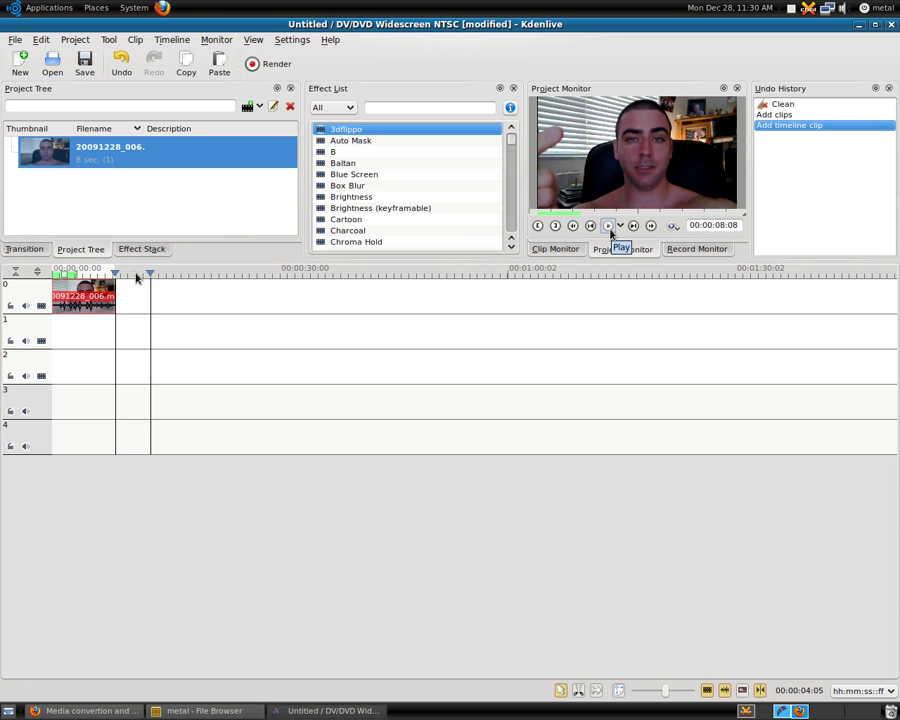
{"action": "left_click", "coordinate": [890, 24]}
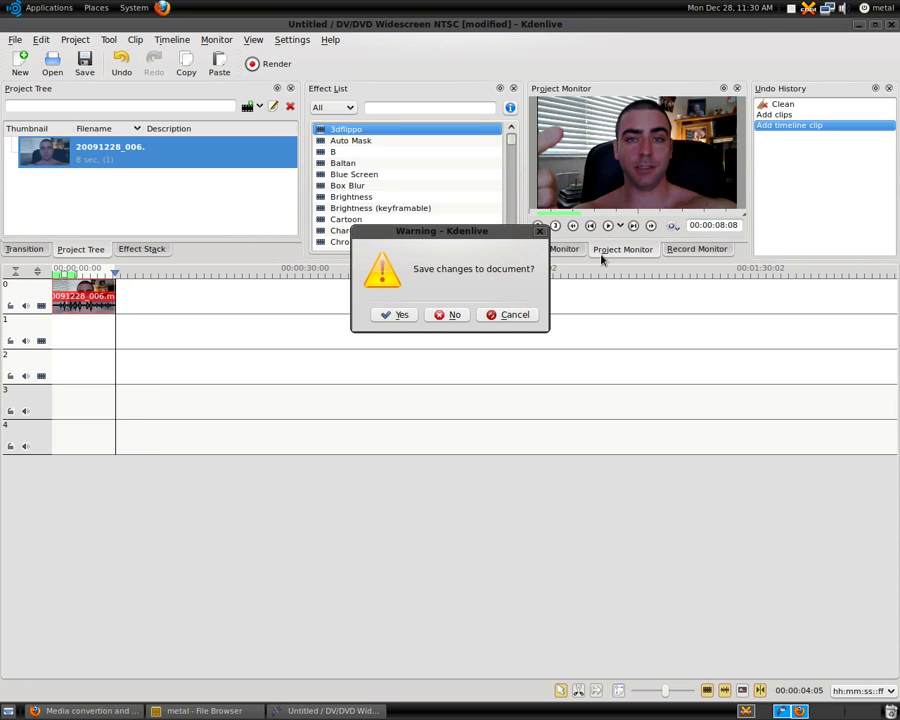
Step: Discard Kdenlive's changes, launch Cinelerra, and load 20091228_006.mp4
{"action": "left_click", "coordinate": [446, 315]}
{"action": "key", "text": "super+space"}
{"action": "type", "text": "cin"}
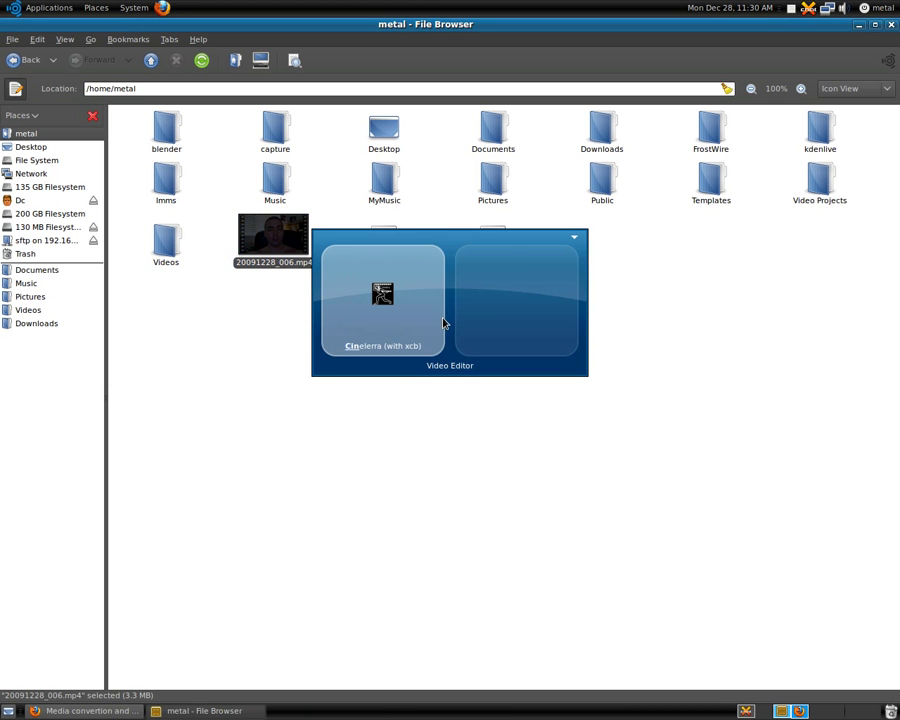
{"action": "key", "text": "Return"}
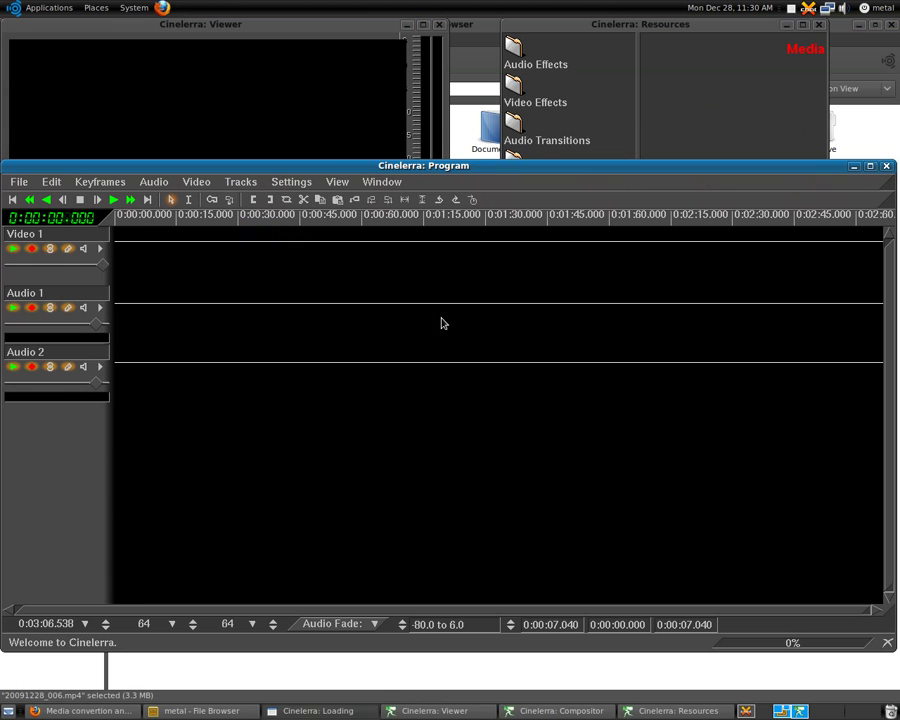
{"action": "key", "text": "o"}
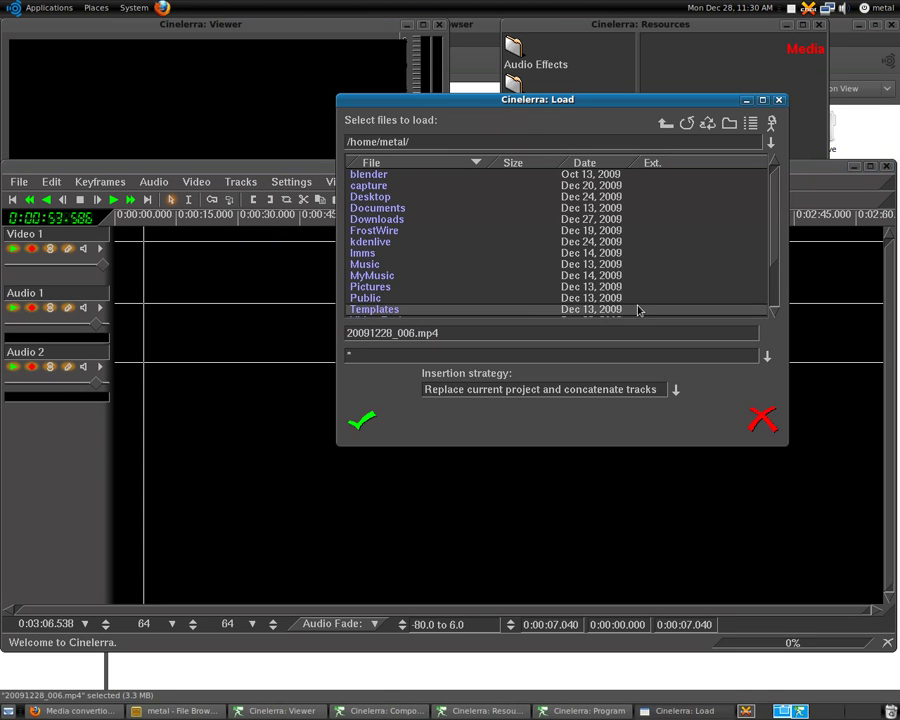
{"action": "scroll", "coordinate": [638, 311], "scroll_direction": "down", "scroll_amount": 2}
{"action": "left_click", "coordinate": [404, 288]}
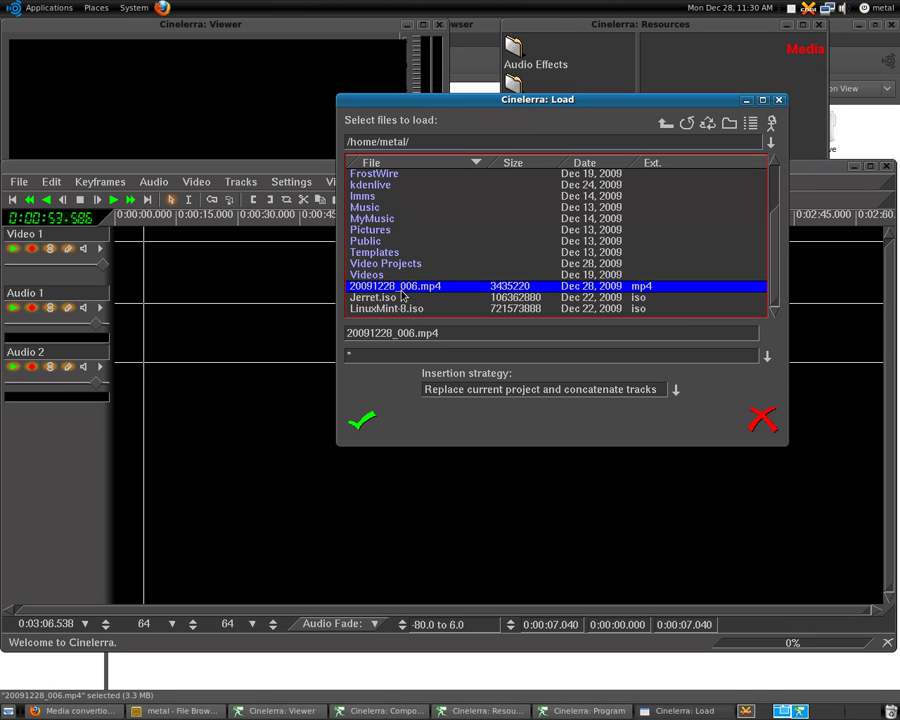
{"action": "left_click", "coordinate": [368, 426]}
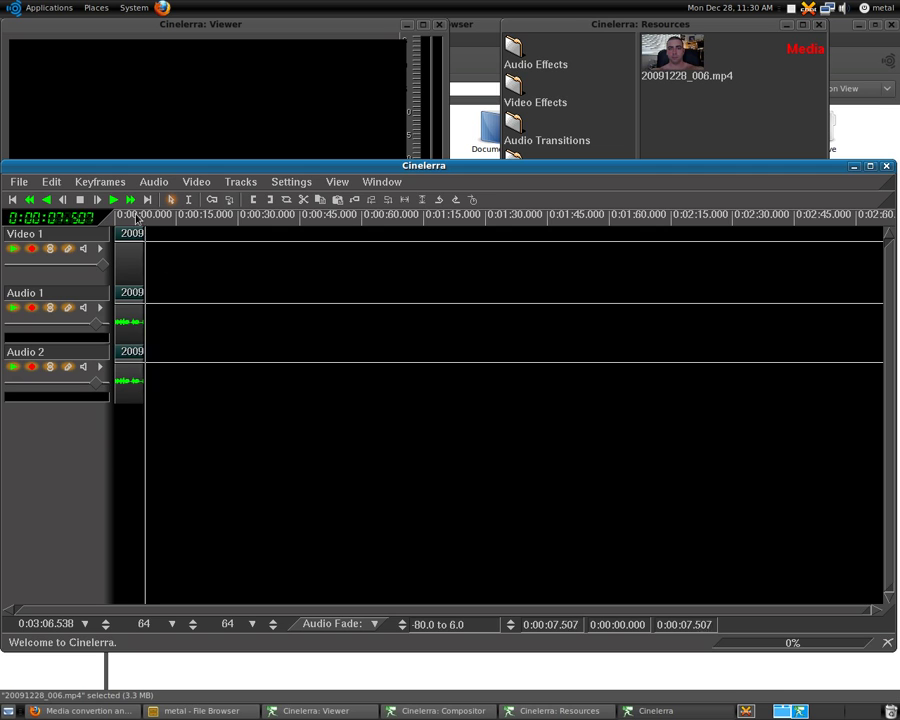
Step: Play the clip from the start in Cinelerra, dismissing decoding-error messages, then stop
{"action": "key", "text": "Home"}
{"action": "key", "text": "XF86AudioRaiseVolume"}
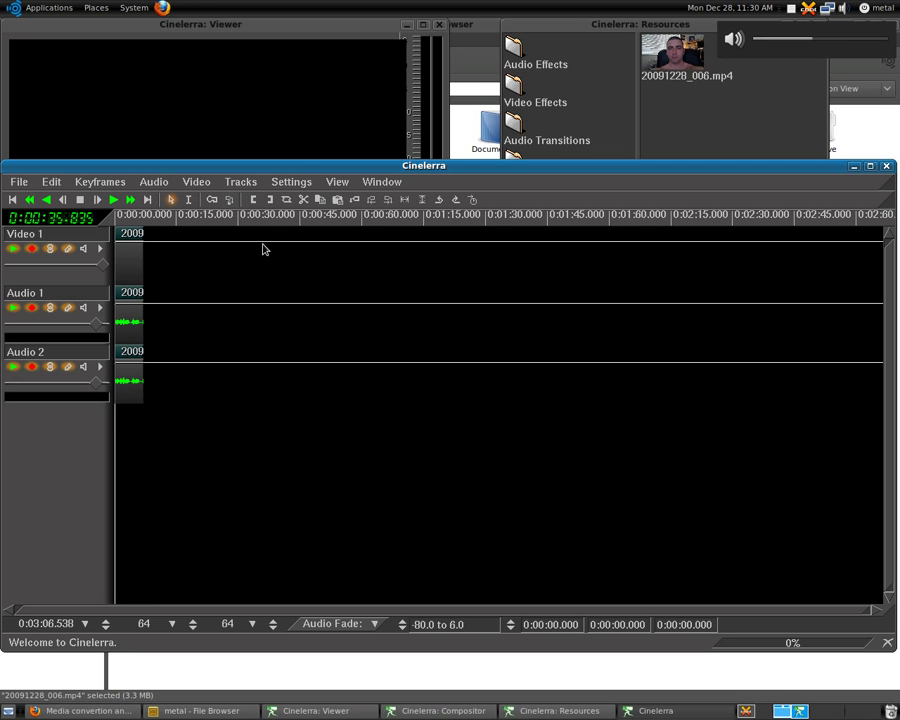
{"action": "left_click", "coordinate": [113, 200]}
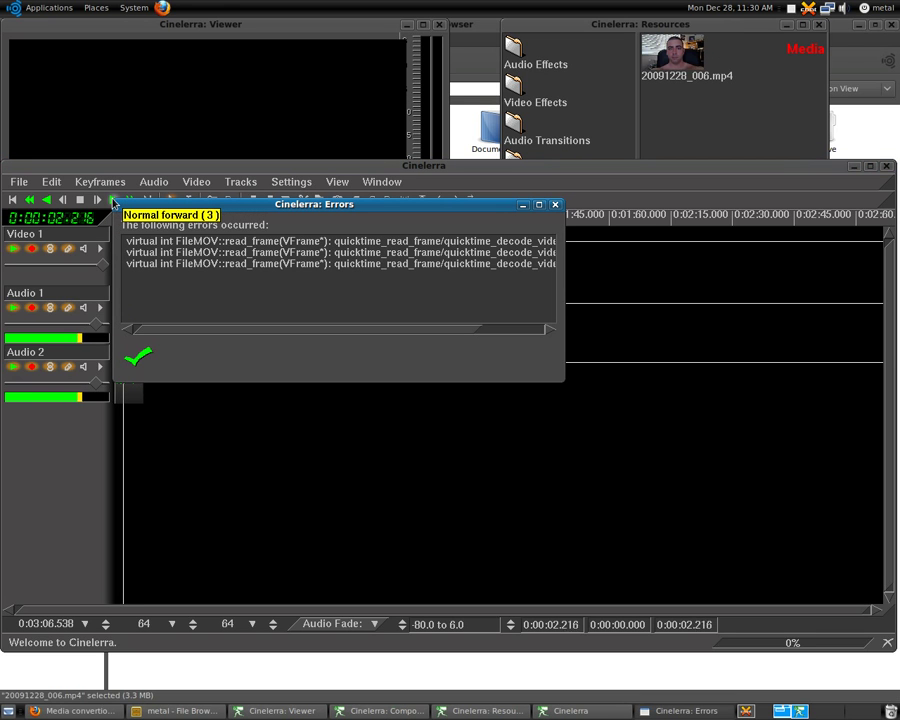
{"action": "left_click", "coordinate": [140, 360]}
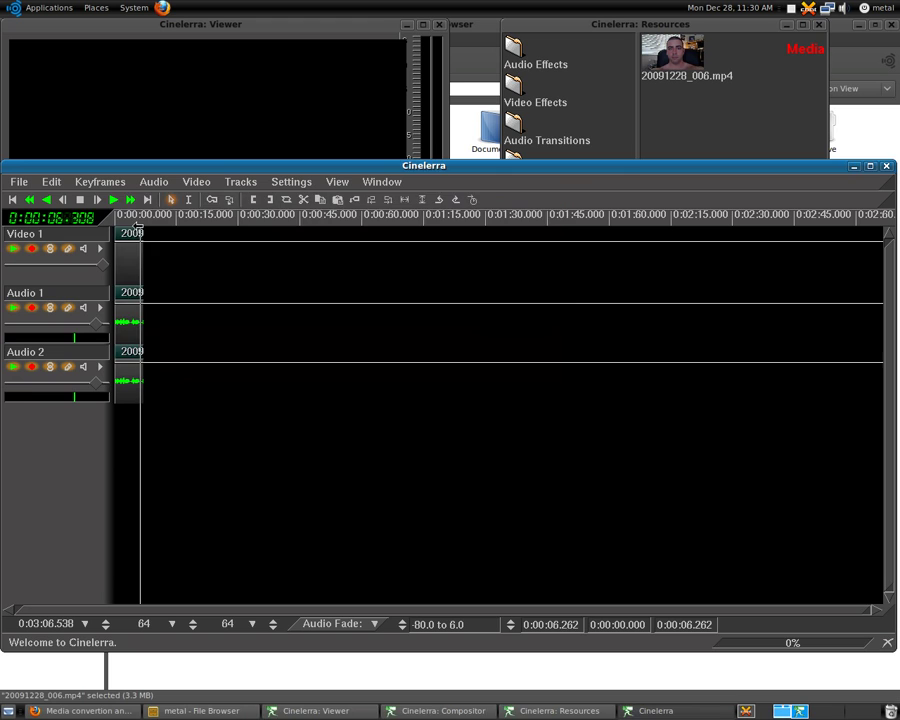
{"action": "left_click", "coordinate": [80, 199]}
{"action": "left_click", "coordinate": [138, 344]}
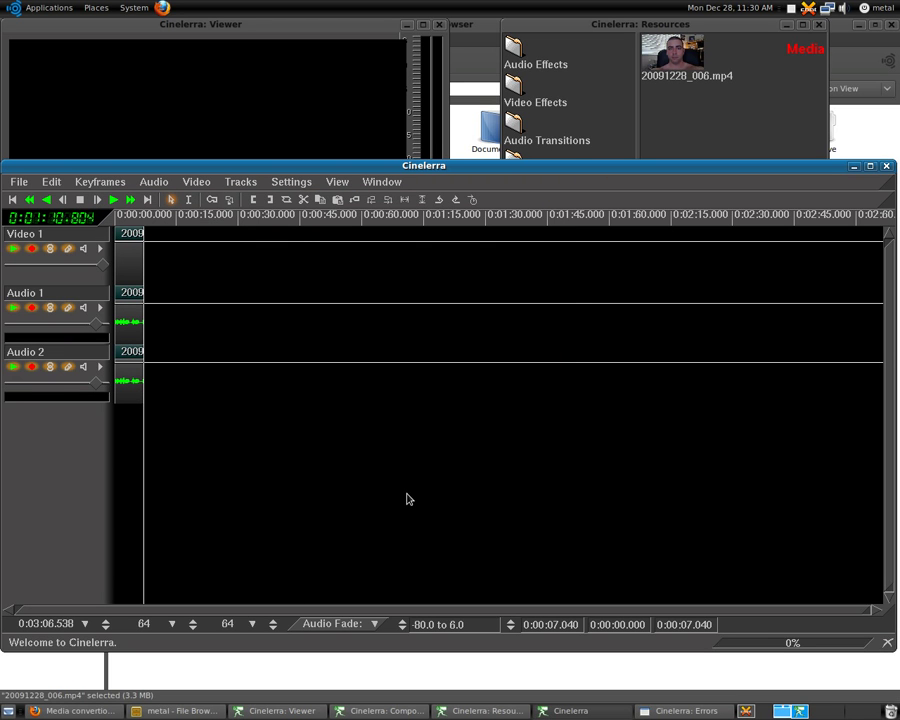
Step: Move the video preview window aside and quit Cinelerra
{"action": "left_click", "coordinate": [759, 151]}
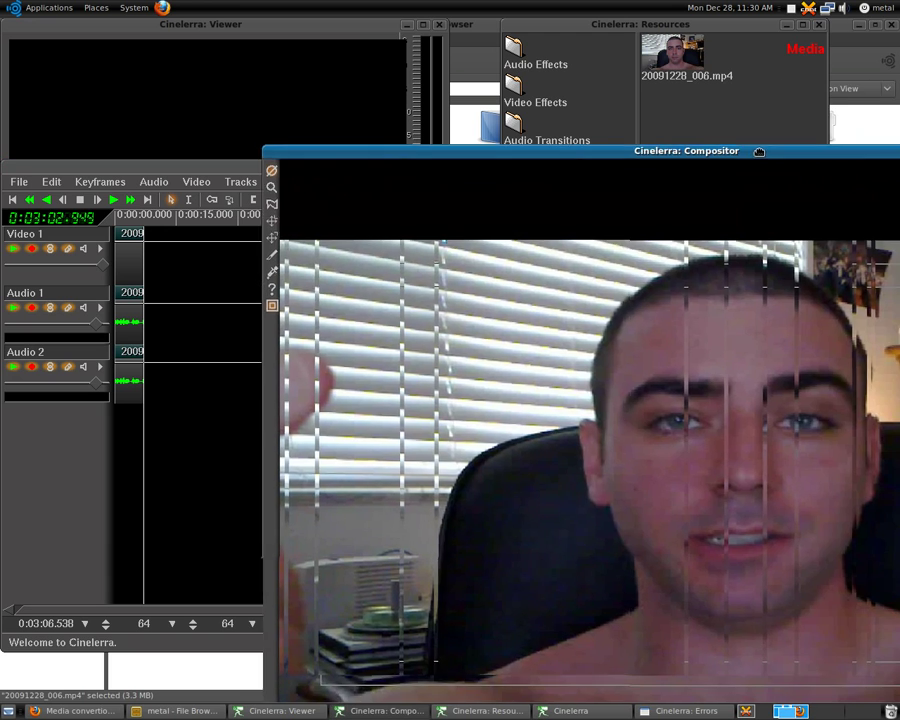
{"action": "left_click_drag", "start_coordinate": [759, 151], "coordinate": [899, 80]}
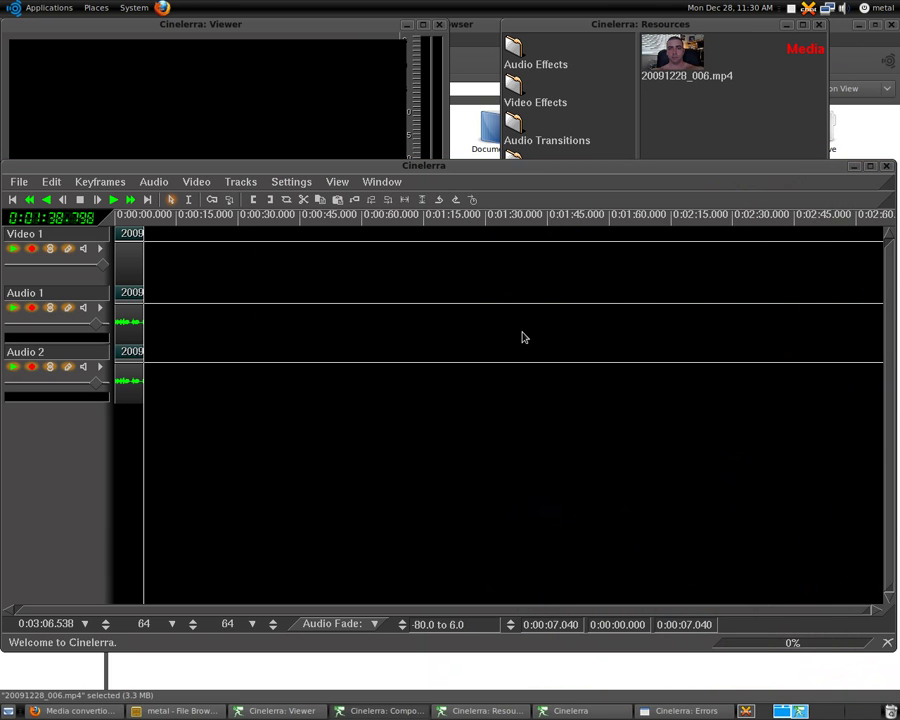
{"action": "left_click", "coordinate": [886, 168]}
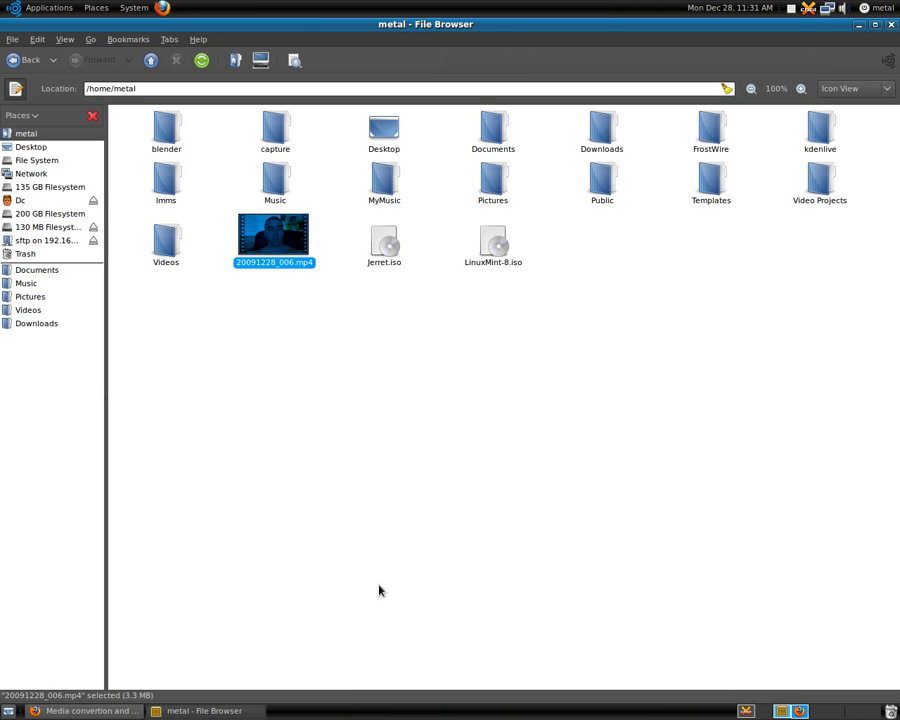
Step: Open a terminal with enlarged text and list the home folder with ls
{"action": "left_click", "coordinate": [96, 8]}
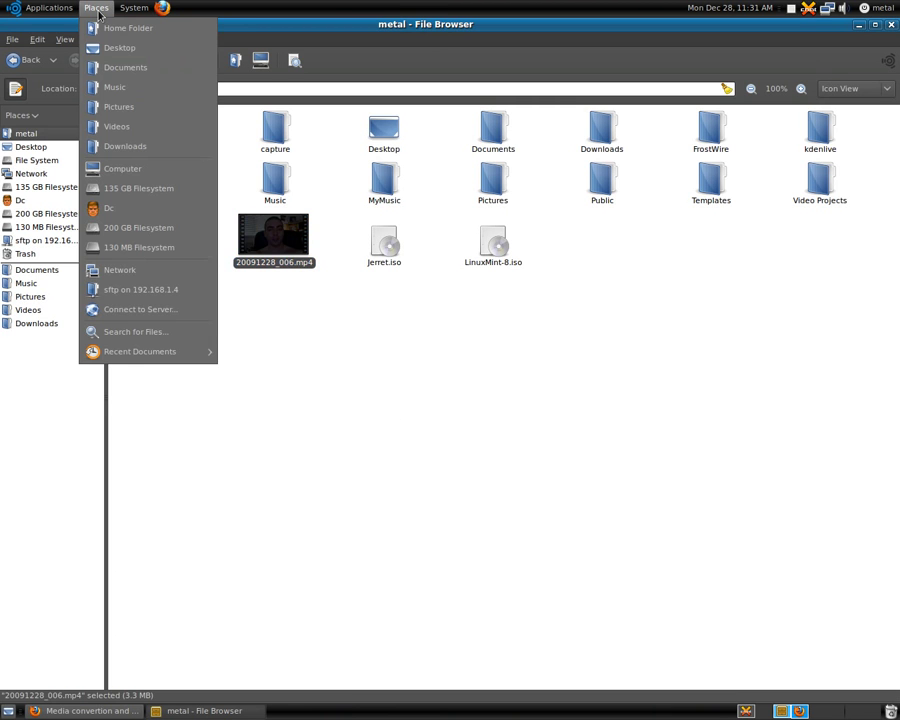
{"action": "mouse_move", "coordinate": [60, 28]}
{"action": "left_click", "coordinate": [269, 264]}
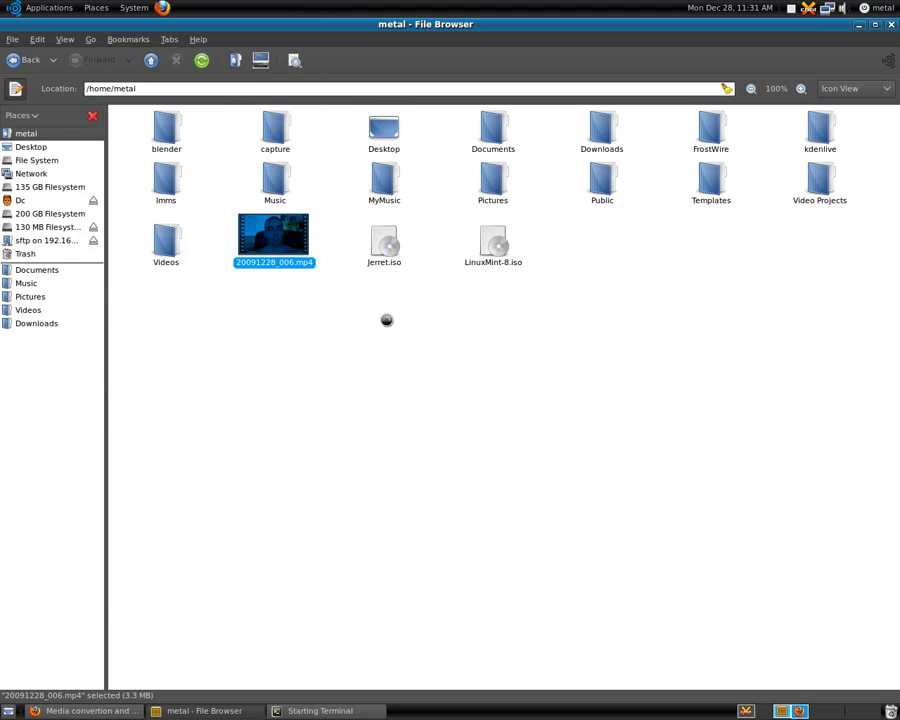
{"action": "key", "text": "ctrl+plus"}
{"action": "key", "text": "ctrl+plus"}
{"action": "key", "text": "ctrl+plus"}
{"action": "key", "text": "ctrl+plus"}
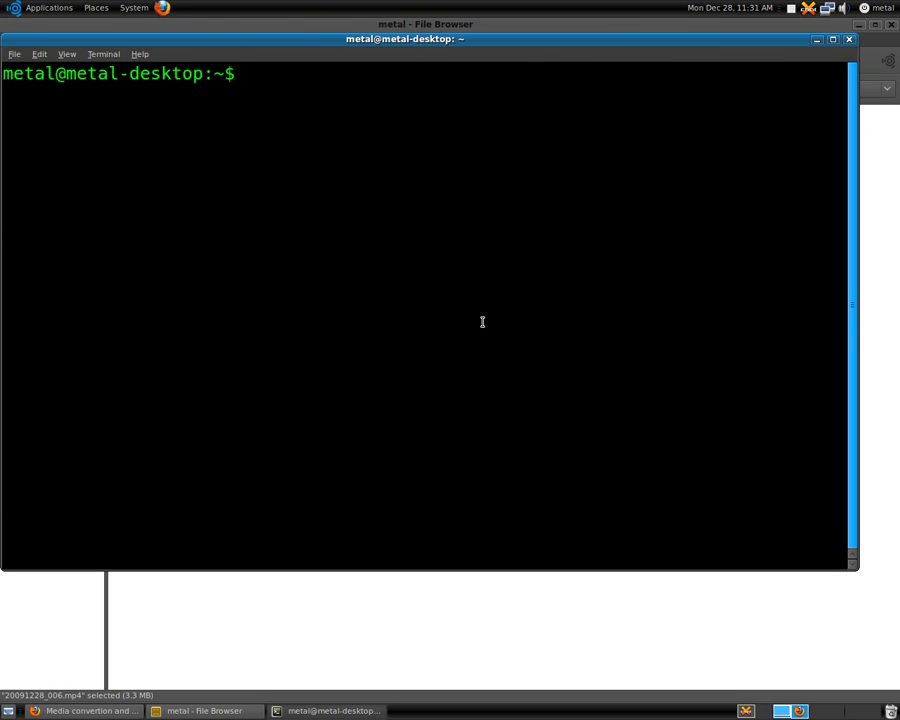
{"action": "type", "text": "ls"}
{"action": "key", "text": "Return"}
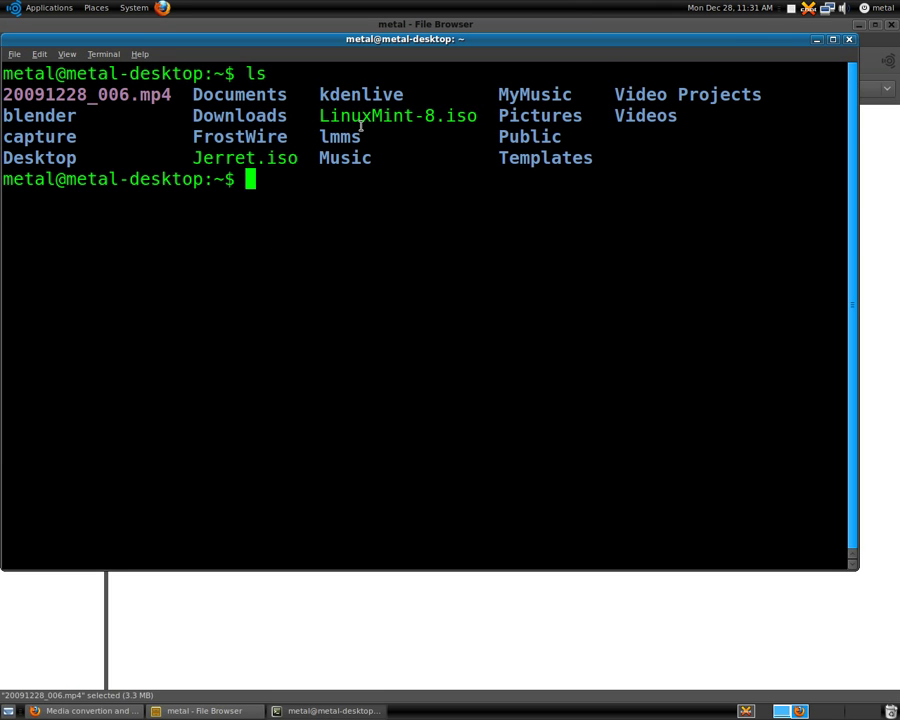
Step: Select the video file name in the listing and start a mencoder command
{"action": "double_click", "coordinate": [104, 94]}
{"action": "key", "text": "super+c"}
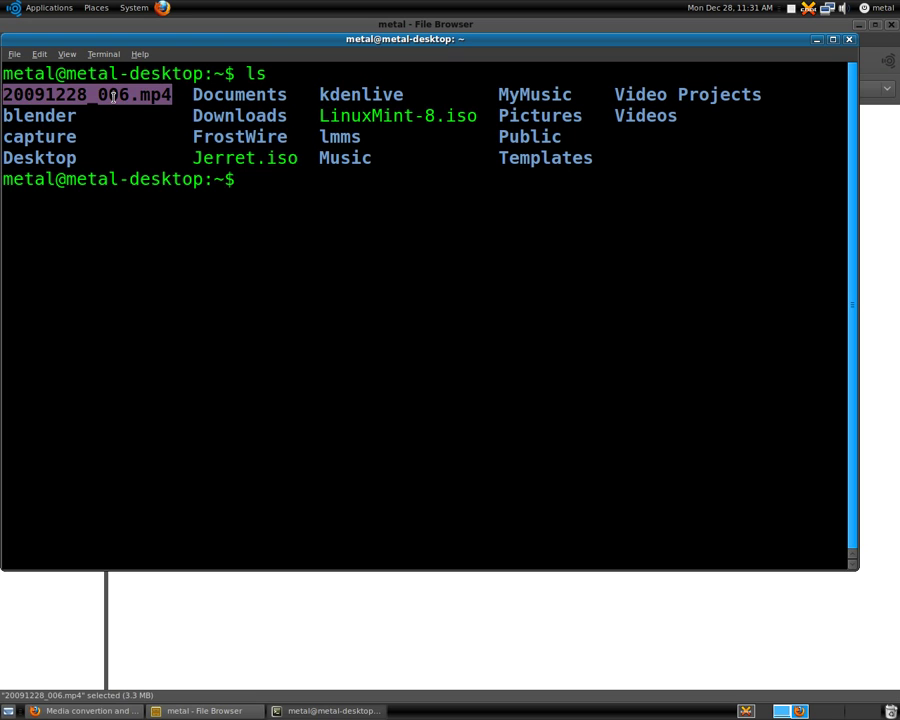
{"action": "left_click", "coordinate": [361, 261]}
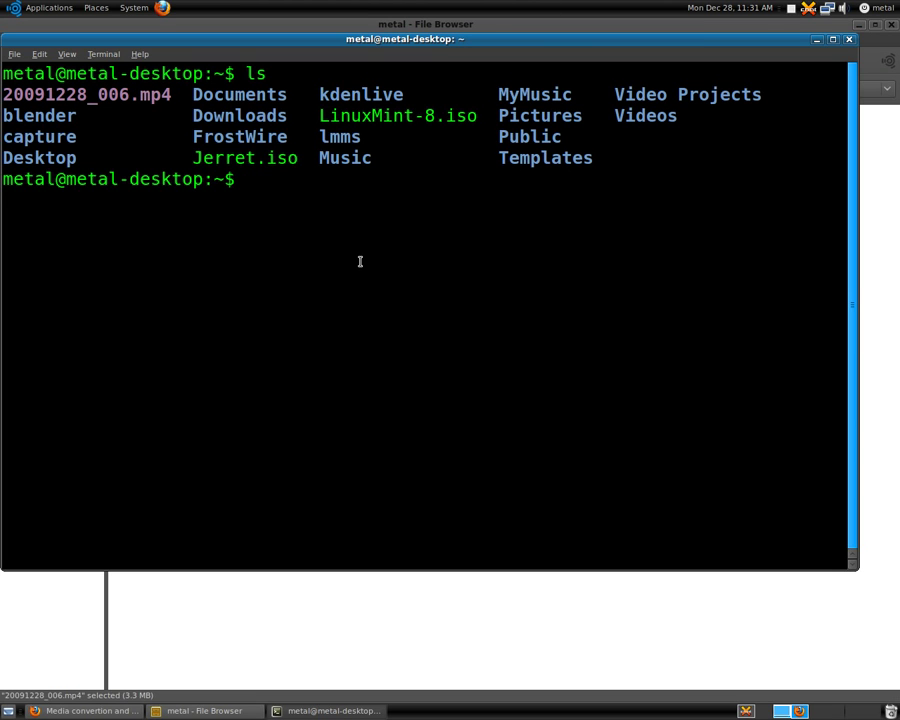
{"action": "type", "text": "men"}
{"action": "key", "text": "Tab"}
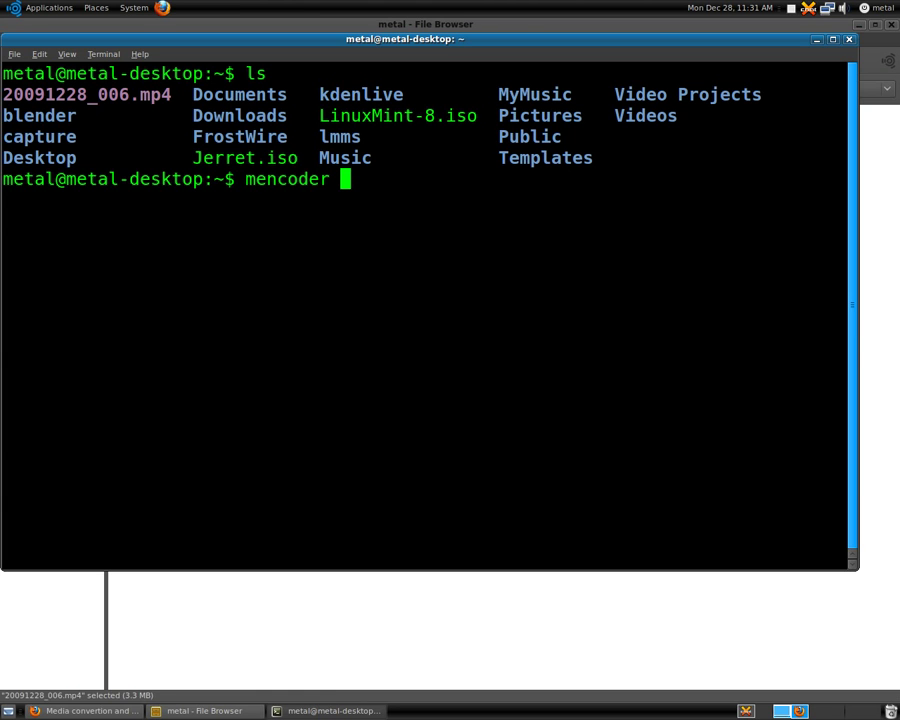
Step: Run mplayer -vo null -ao pcm:file=n900audio.wav on 20091228_006.mp4
{"action": "key", "text": "BackSpace"}
{"action": "key", "text": "BackSpace"}
{"action": "key", "text": "BackSpace"}
{"action": "key", "text": "BackSpace"}
{"action": "key", "text": "BackSpace"}
{"action": "key", "text": "BackSpace"}
{"action": "key", "text": "BackSpace"}
{"action": "key", "text": "BackSpace"}
{"action": "key", "text": "BackSpace"}
{"action": "type", "text": "mplayer "}
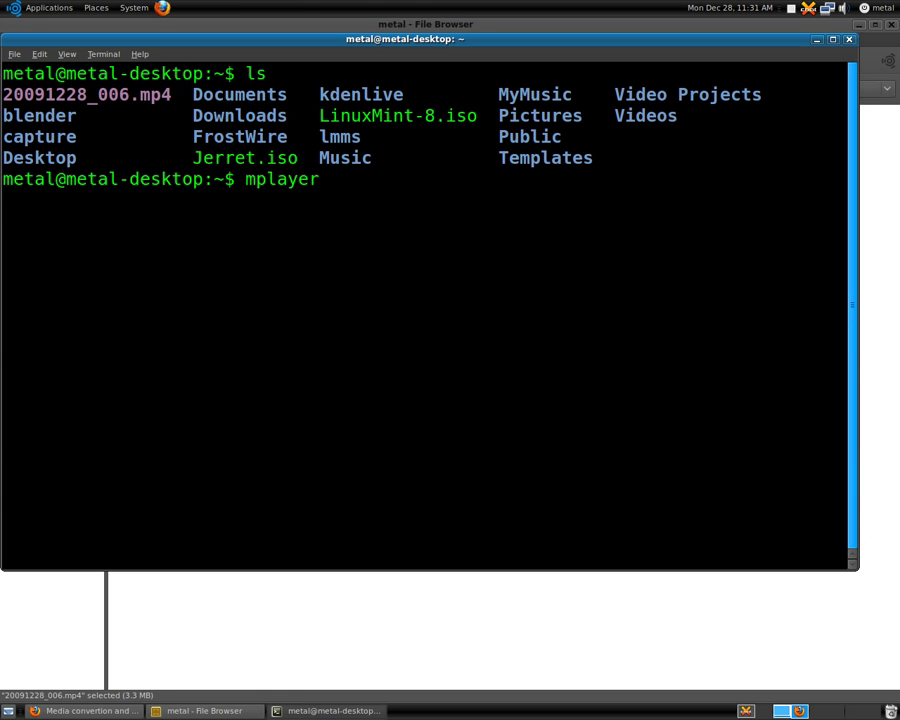
{"action": "type", "text": "-vo"}
{"action": "type", "text": "nu"}
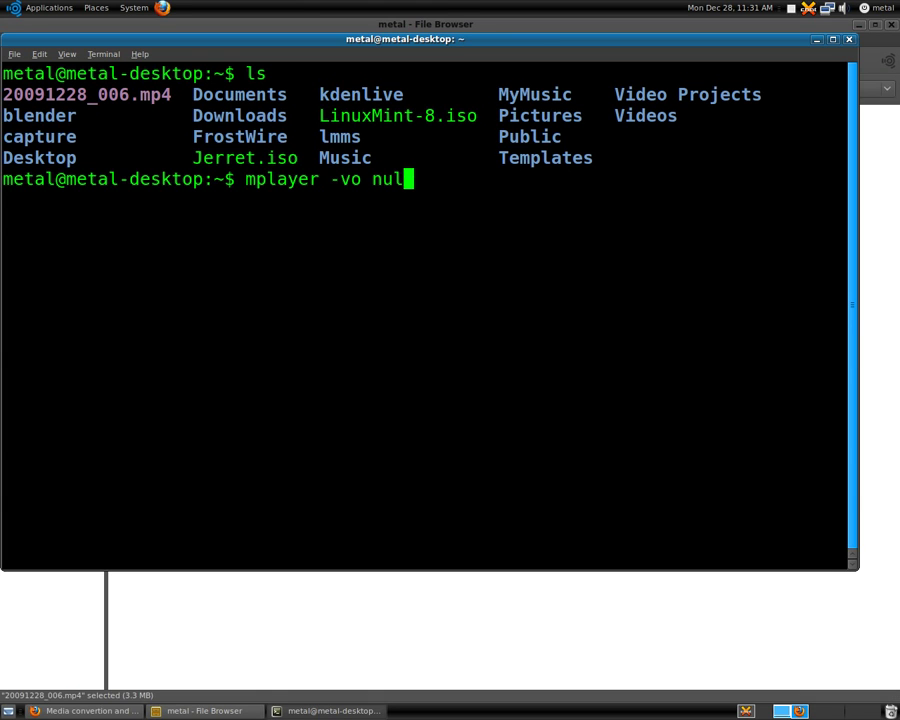
{"action": "type", "text": "l -ao "}
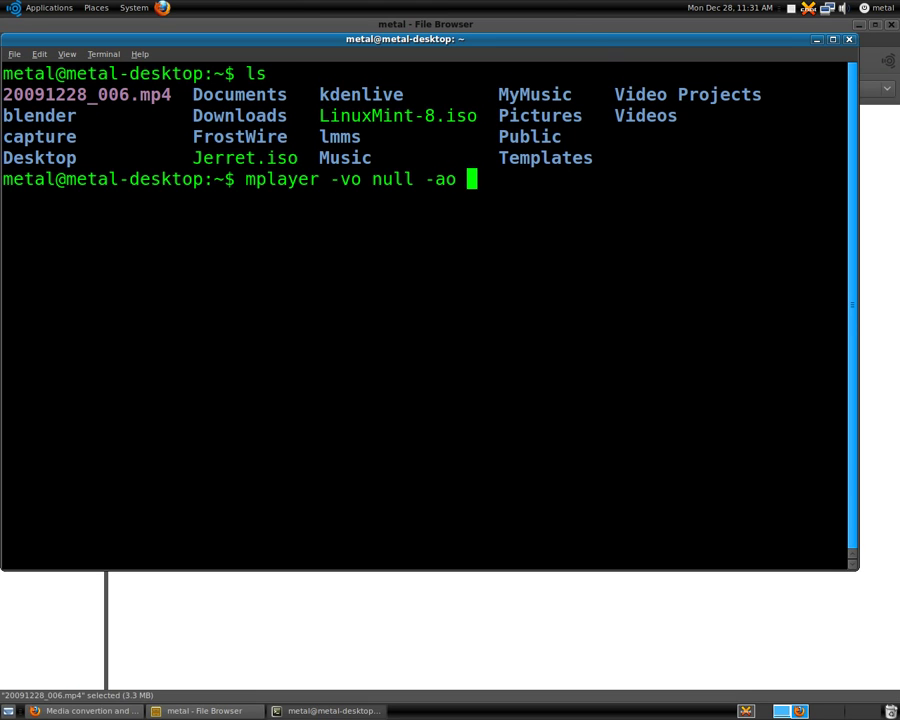
{"action": "type", "text": "pcm:file"}
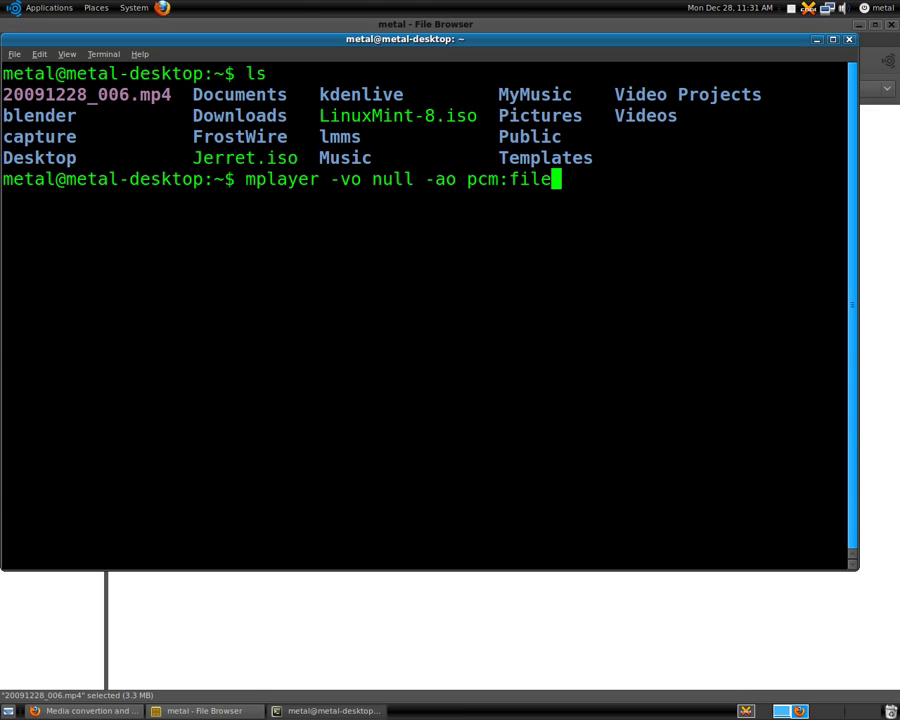
{"action": "type", "text": "=n9"}
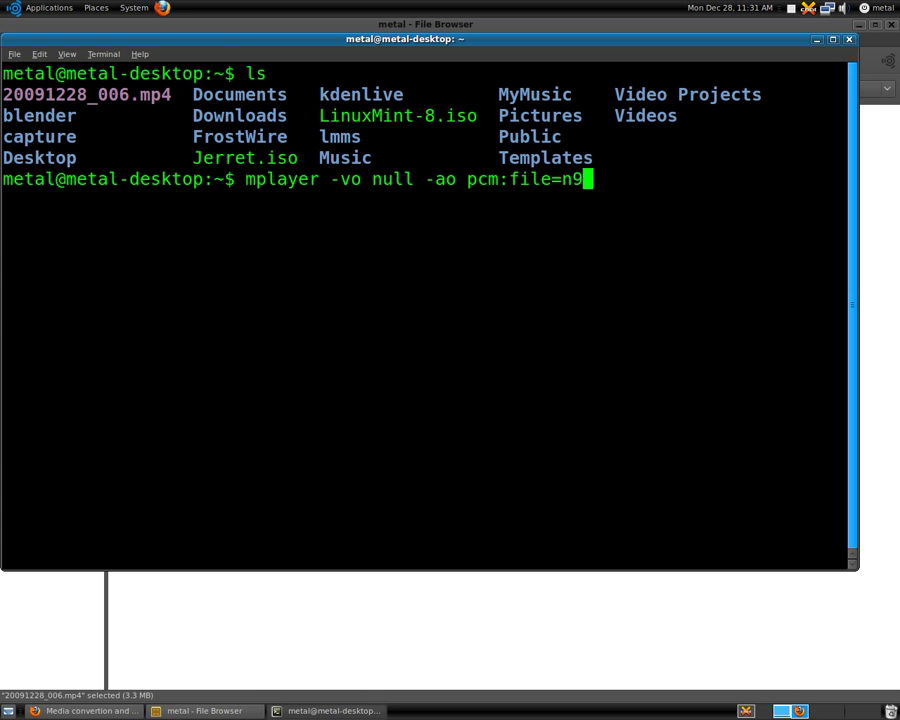
{"action": "type", "text": "00audi"}
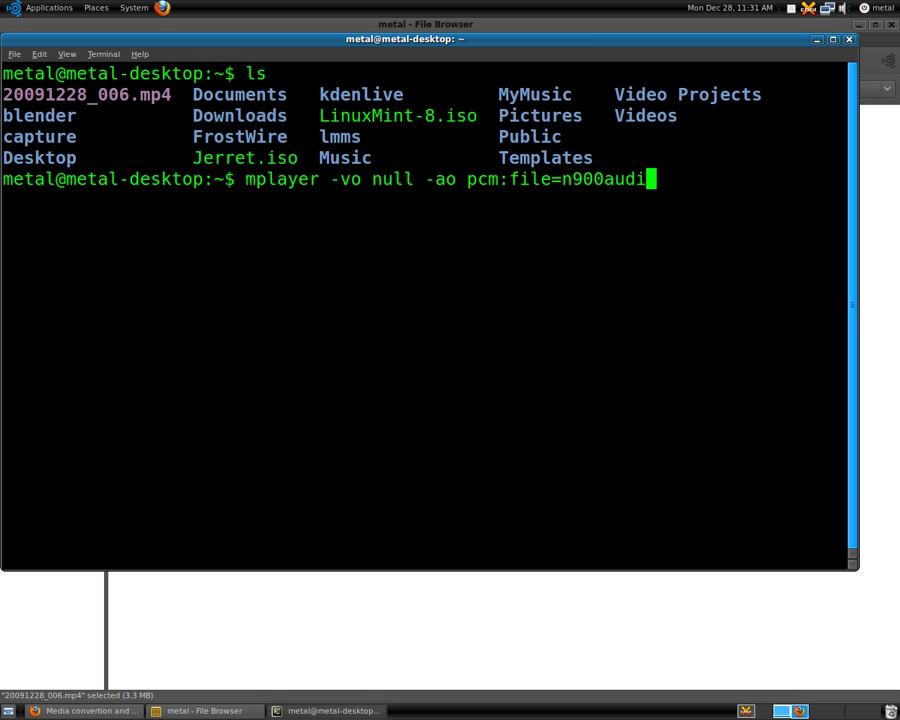
{"action": "type", "text": "o.w"}
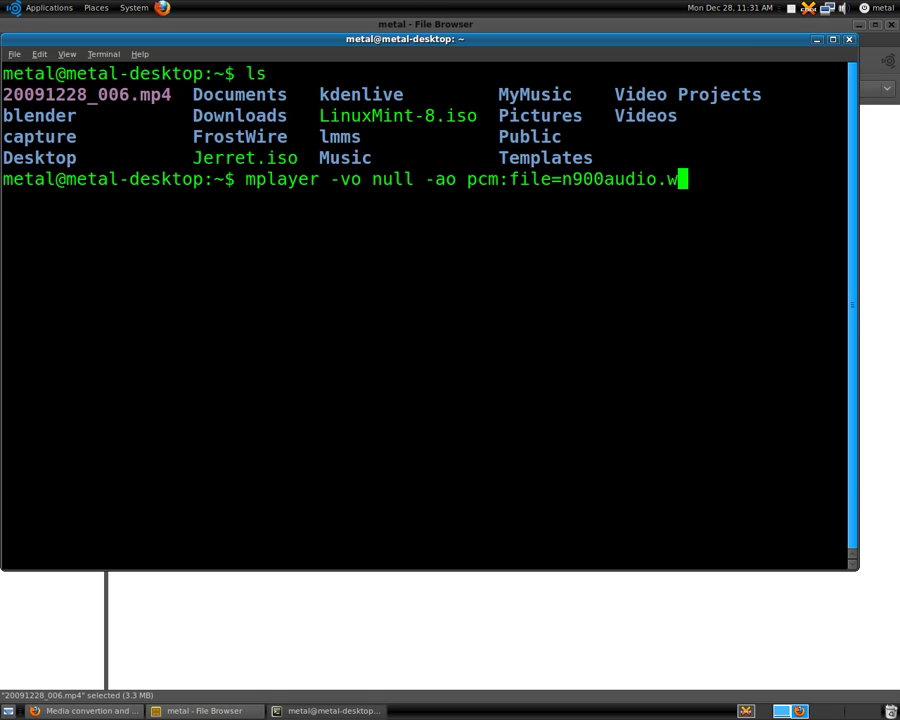
{"action": "type", "text": "av"}
{"action": "double_click", "coordinate": [122, 94]}
{"action": "middle_click", "coordinate": [442, 329]}
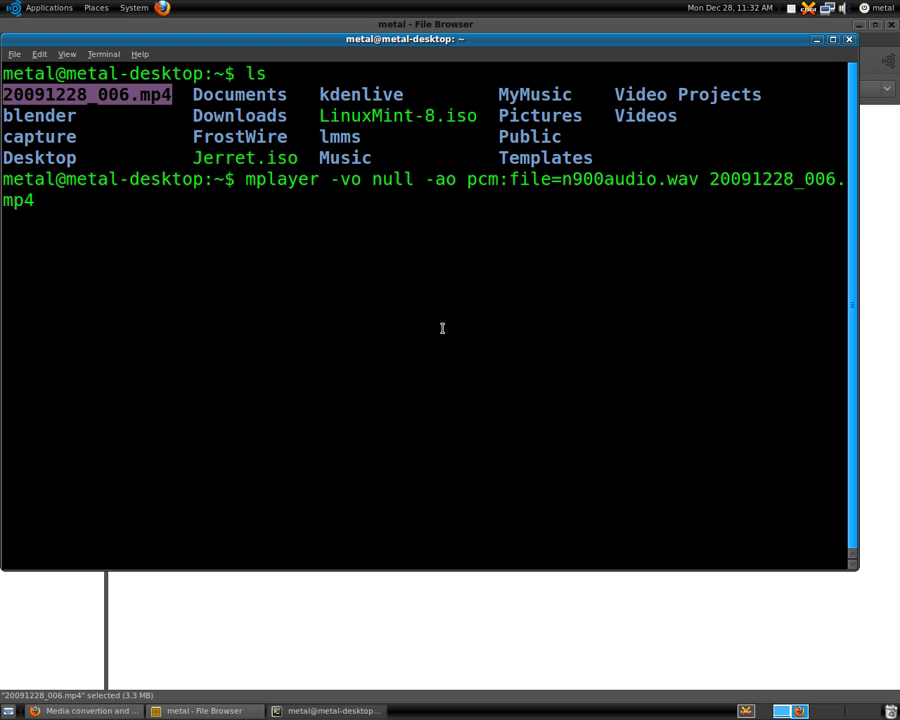
{"action": "key", "text": "Return"}
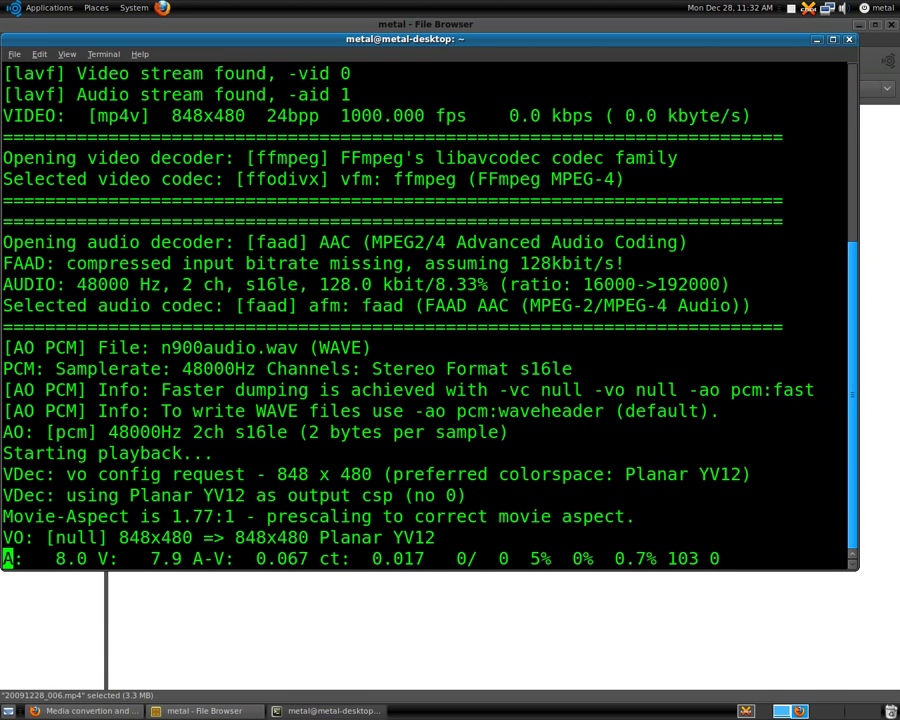
Step: List the home folder to find n900audio.wav and play it with mplayer
{"action": "type", "text": "ls"}
{"action": "key", "text": "Return"}
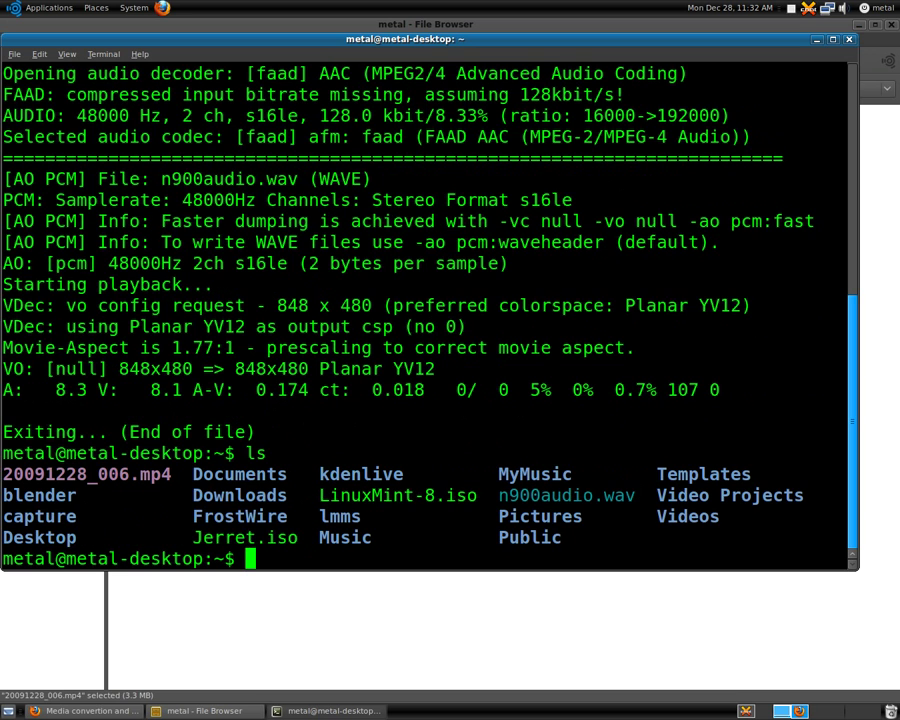
{"action": "double_click", "coordinate": [566, 495]}
{"action": "key", "text": "super+c"}
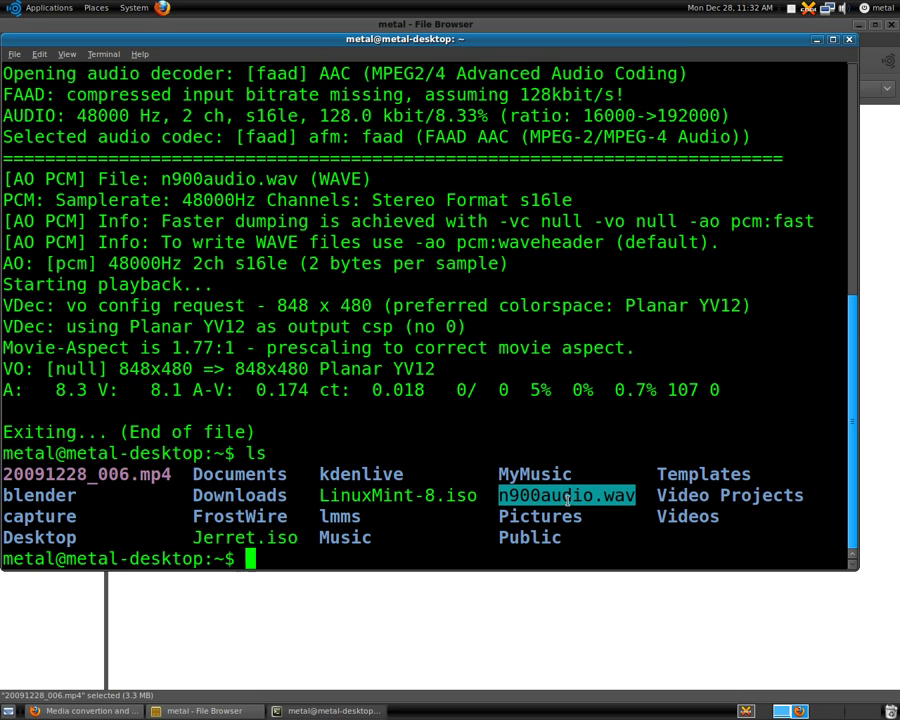
{"action": "type", "text": "mplayer"}
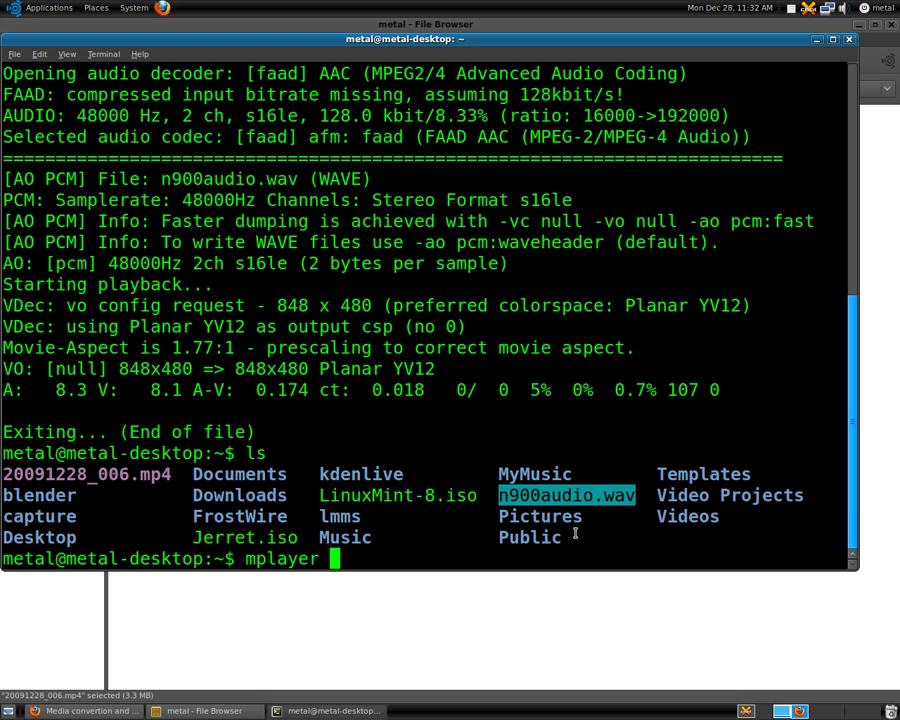
{"action": "middle_click", "coordinate": [475, 451]}
{"action": "key", "text": "Return"}
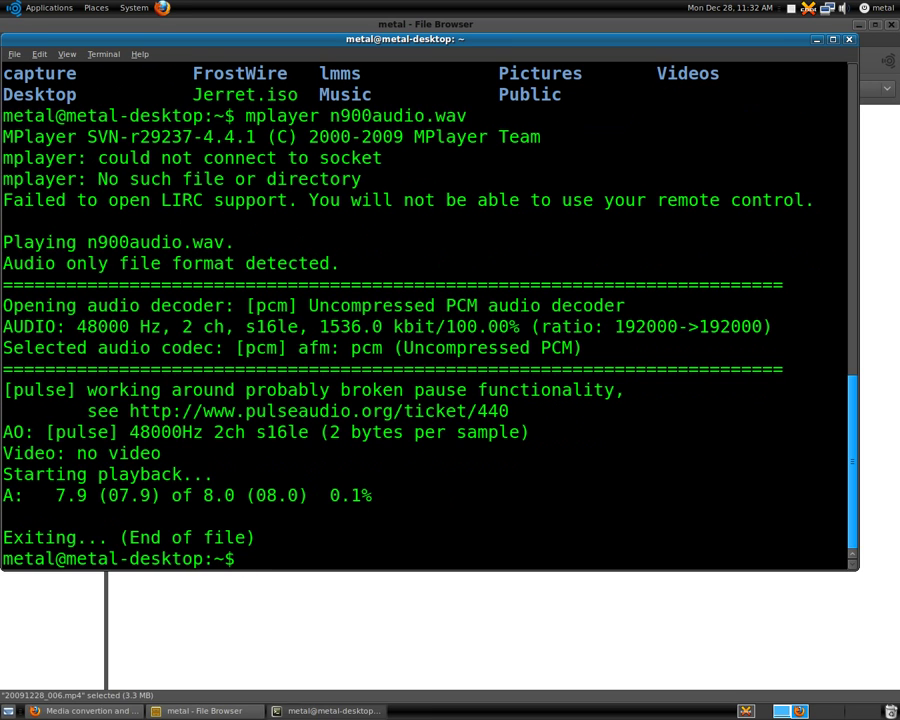
Step: Launch Kdenlive and add 20091228_006.mp4 and n900audio.wav to the project
{"action": "key", "text": "super+space"}
{"action": "type", "text": "kden"}
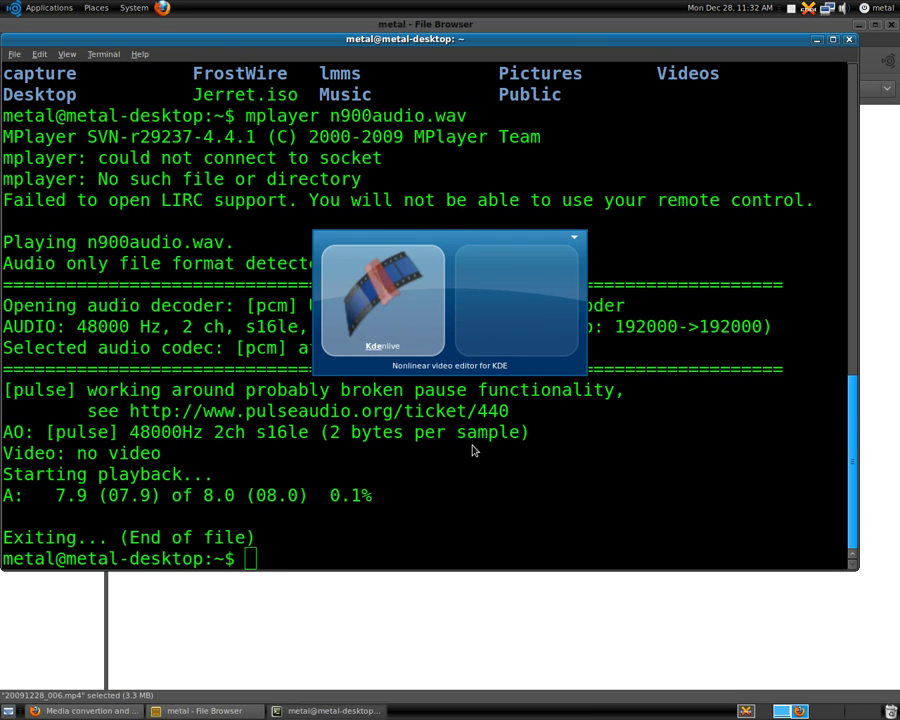
{"action": "key", "text": "Return"}
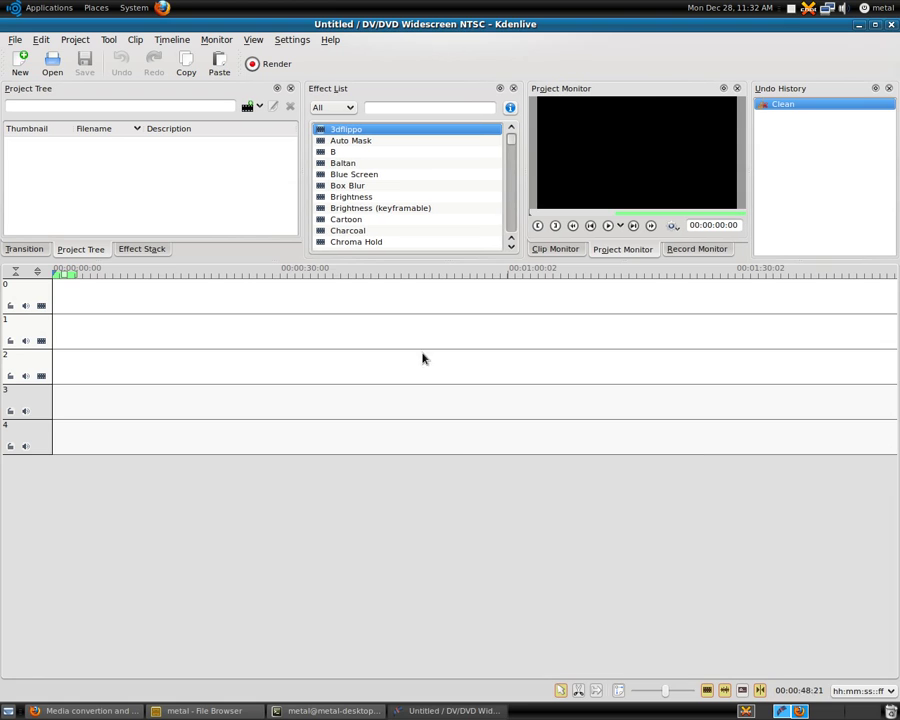
{"action": "left_click", "coordinate": [255, 109]}
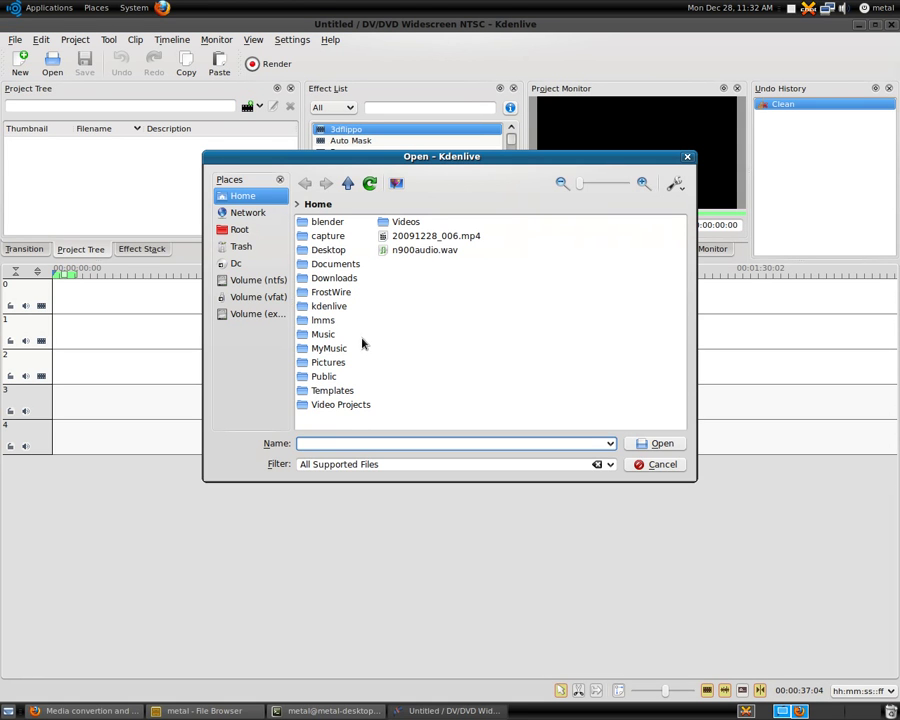
{"action": "left_click", "coordinate": [470, 236]}
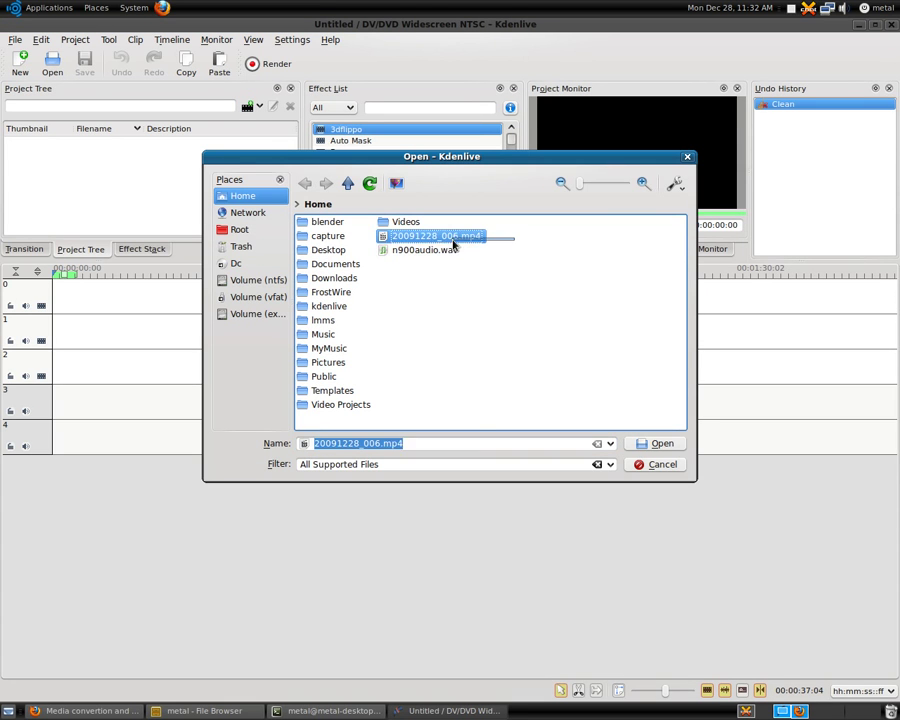
{"action": "left_click", "coordinate": [448, 251], "text": "ctrl"}
{"action": "left_click", "coordinate": [660, 445]}
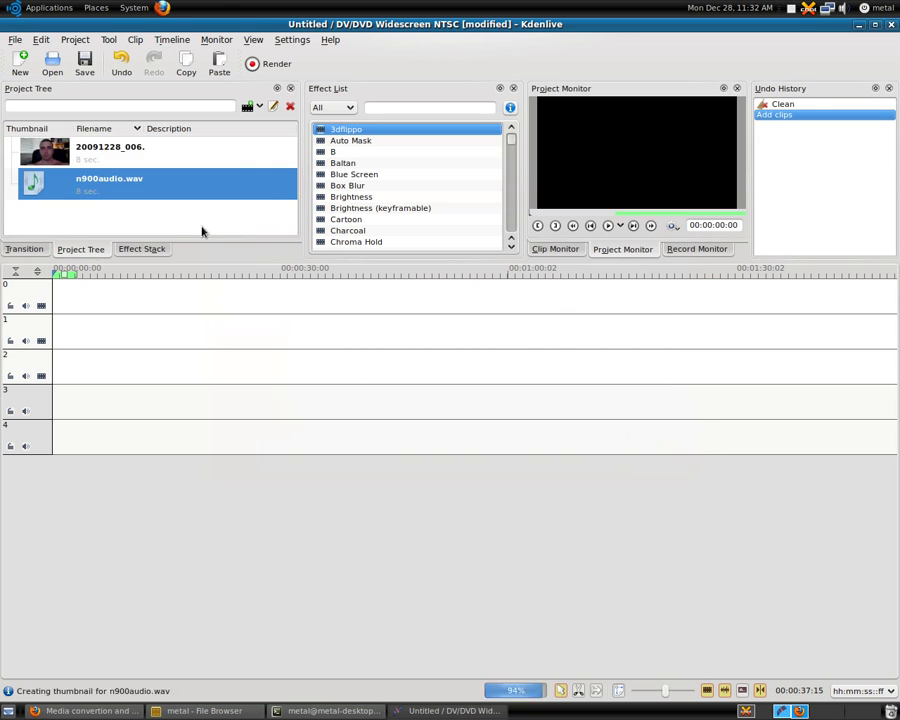
Step: Place the video at the start of track 0 muted, and n900audio.wav on track 3
{"action": "left_click_drag", "start_coordinate": [115, 158], "coordinate": [54, 299]}
{"action": "left_click_drag", "start_coordinate": [91, 168], "coordinate": [50, 304]}
{"action": "left_click_drag", "start_coordinate": [90, 160], "coordinate": [52, 303]}
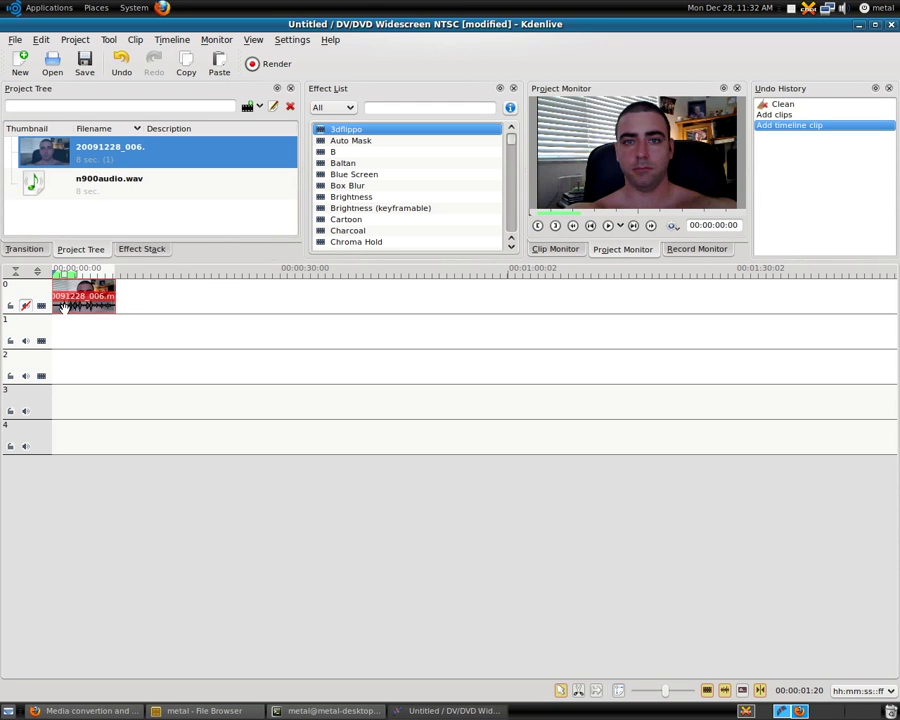
{"action": "left_click", "coordinate": [26, 306]}
{"action": "left_click_drag", "start_coordinate": [117, 193], "coordinate": [58, 394]}
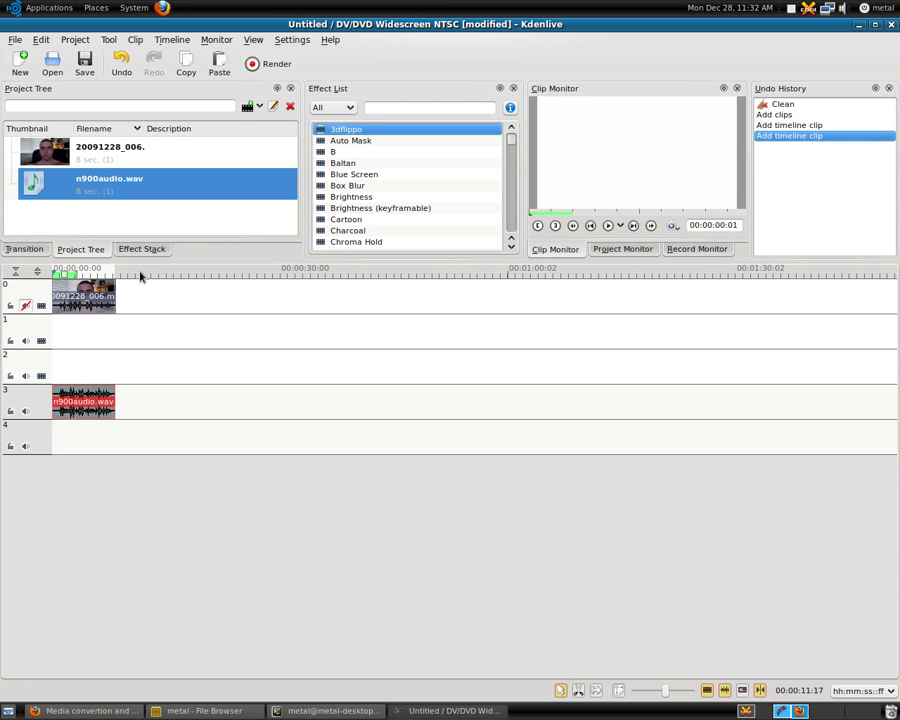
Step: Play the timeline in the Project Monitor up to 00:00:08:08, then stop
{"action": "left_click", "coordinate": [622, 249]}
{"action": "left_click", "coordinate": [607, 226]}
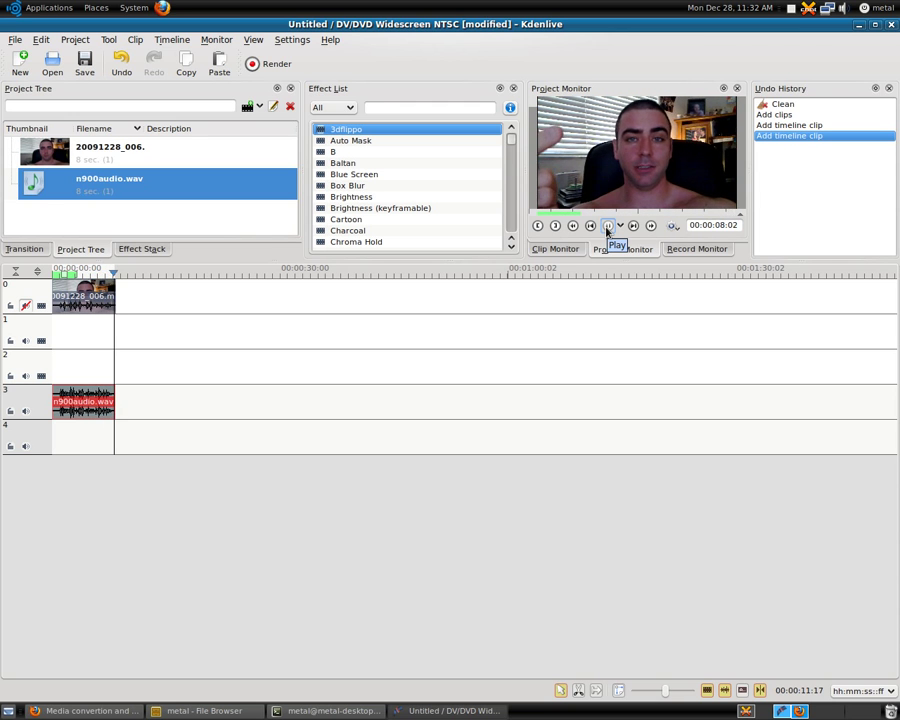
{"action": "left_click", "coordinate": [607, 226]}
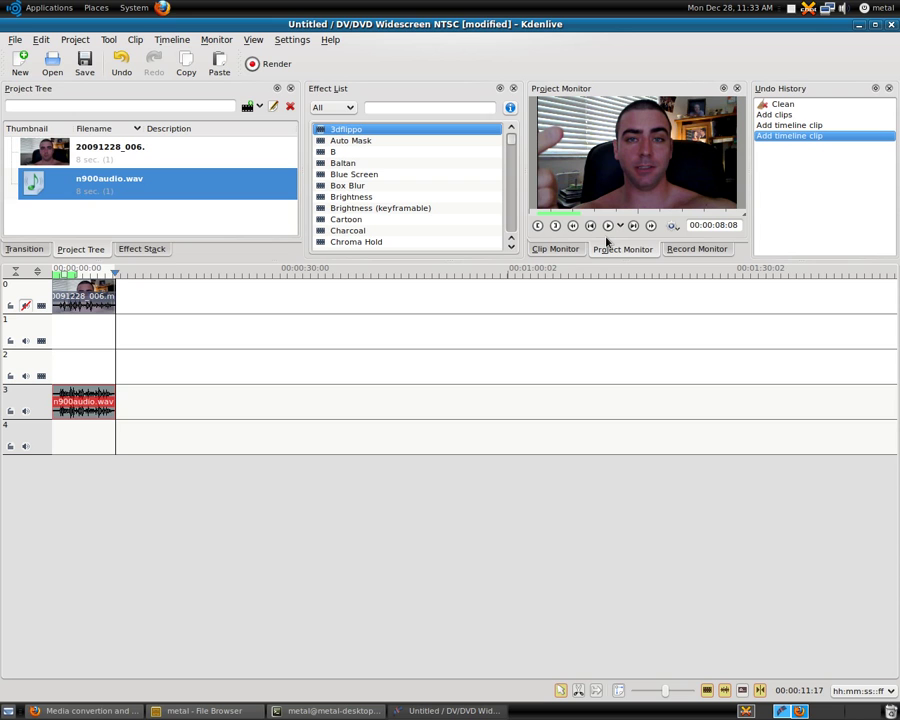